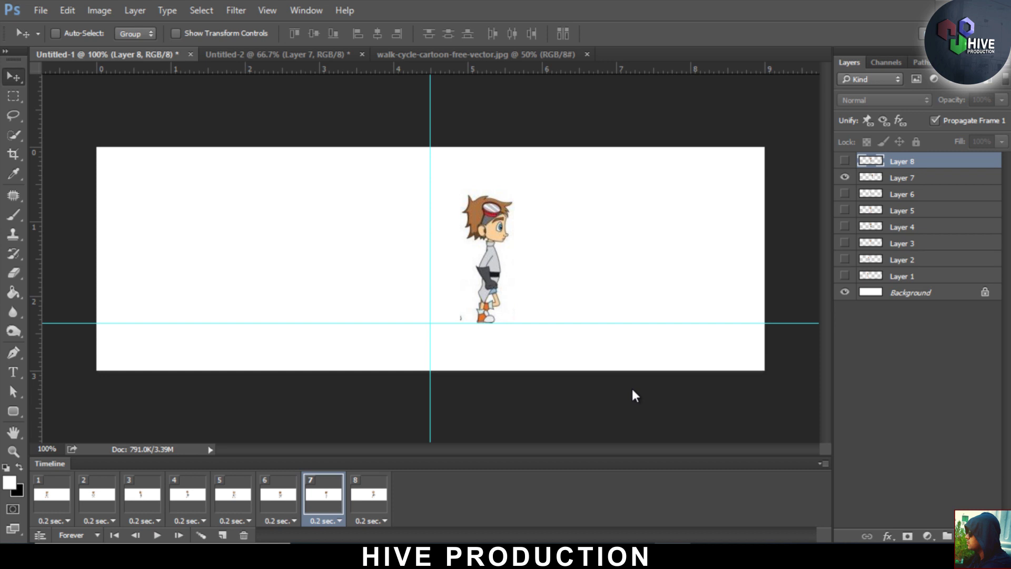
Step: Play and stop the walking-boy (Untitled-1) and skateboard (Untitled-2) animations, then show walk-cycle-cartoon-free-vector.jpg
{"action": "left_click", "coordinate": [158, 535]}
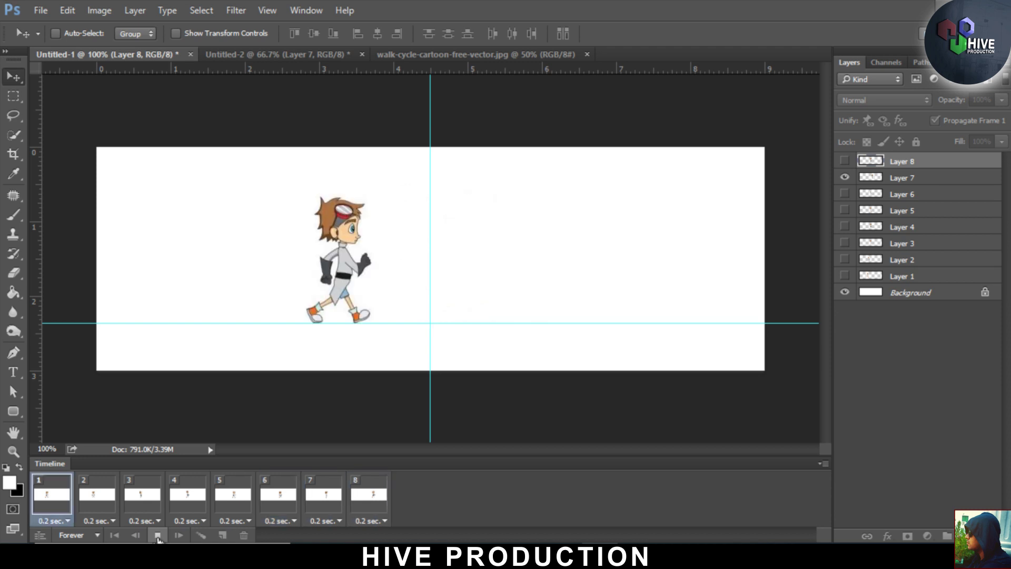
{"action": "left_click", "coordinate": [157, 535]}
{"action": "left_click", "coordinate": [214, 56]}
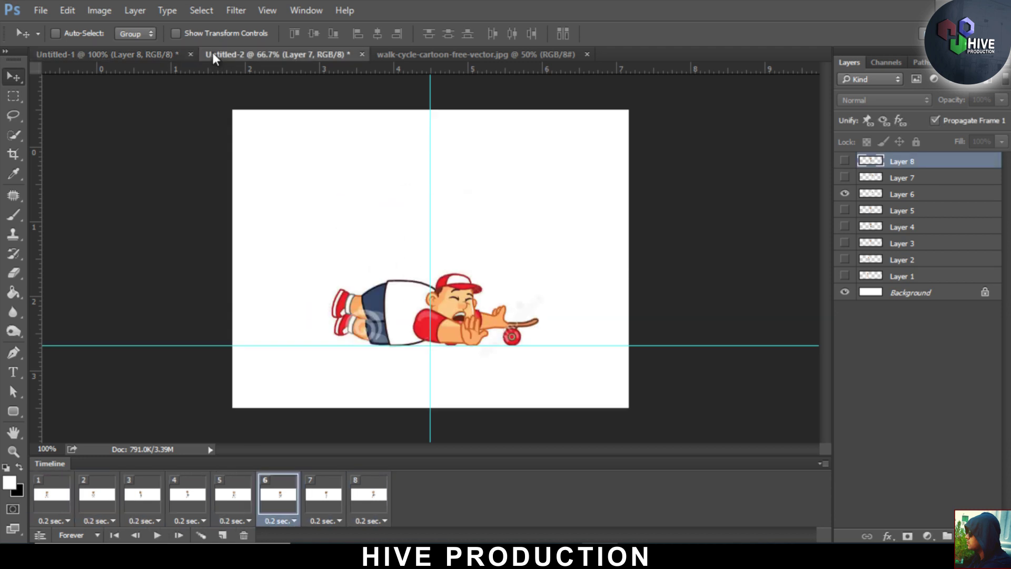
{"action": "left_click", "coordinate": [157, 535]}
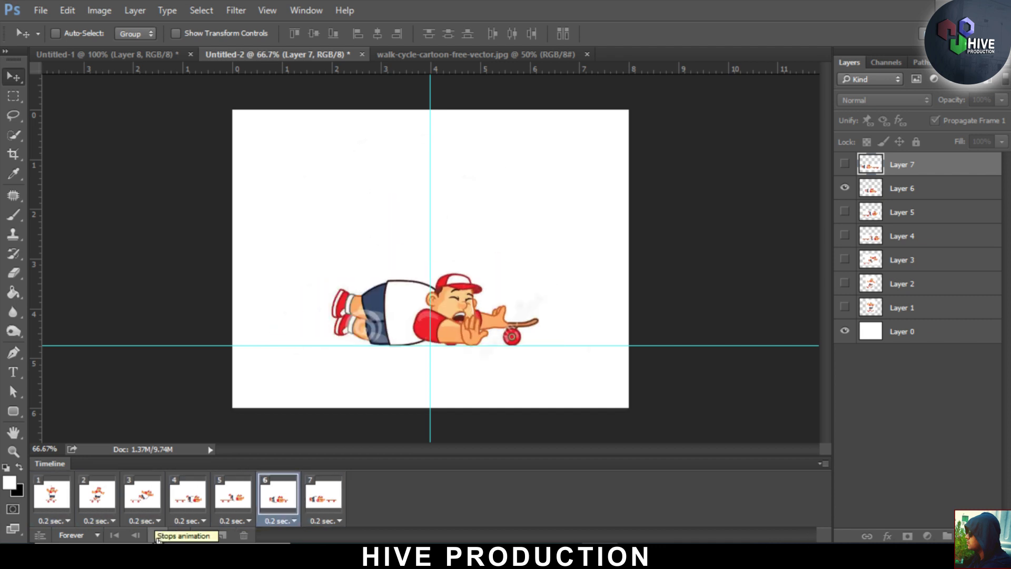
{"action": "left_click", "coordinate": [157, 535]}
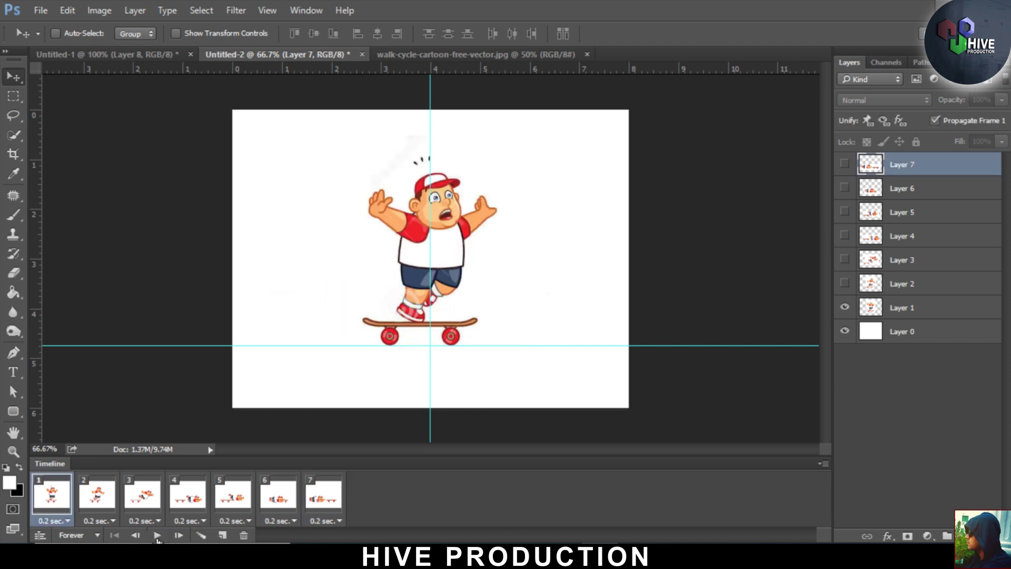
{"action": "left_click", "coordinate": [142, 52]}
{"action": "left_click", "coordinate": [225, 54]}
{"action": "left_click", "coordinate": [408, 54]}
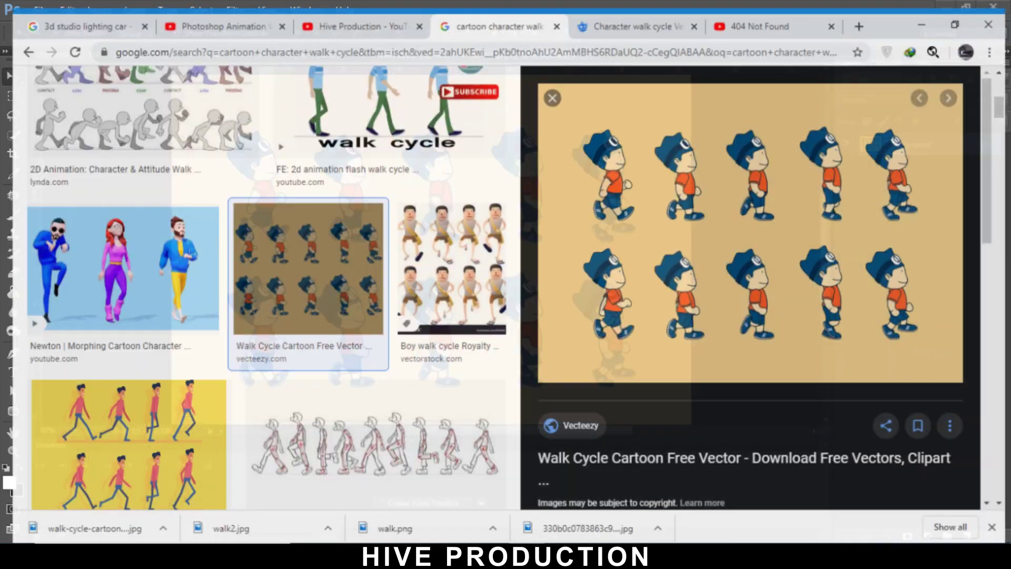
Step: Remove 'cartoon' from the Google query and search for character walk cycle
{"action": "scroll", "coordinate": [345, 242], "scroll_direction": "up", "scroll_amount": 1}
{"action": "scroll", "coordinate": [345, 242], "scroll_direction": "up", "scroll_amount": 5}
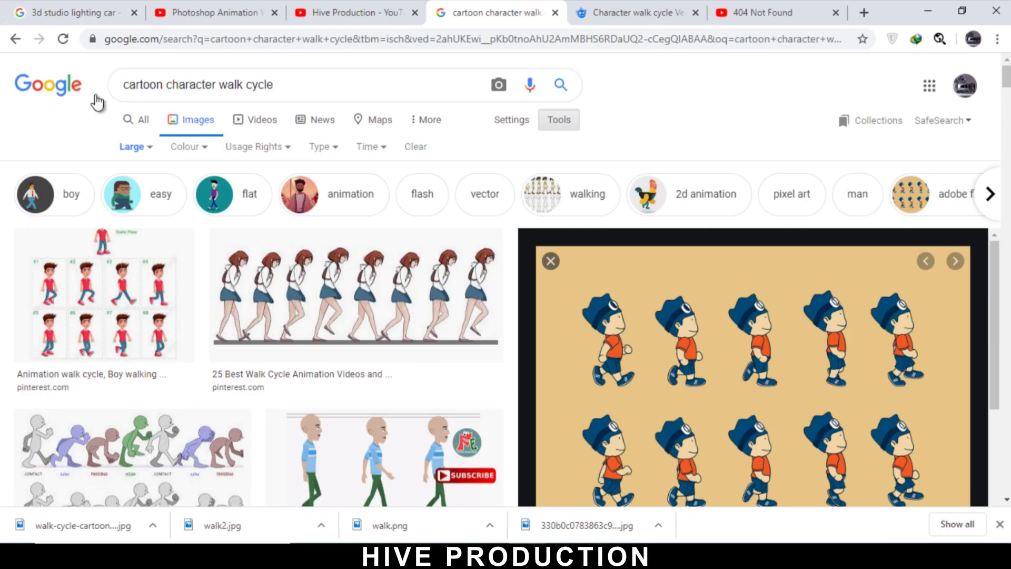
{"action": "left_click_drag", "start_coordinate": [165, 85], "coordinate": [125, 80]}
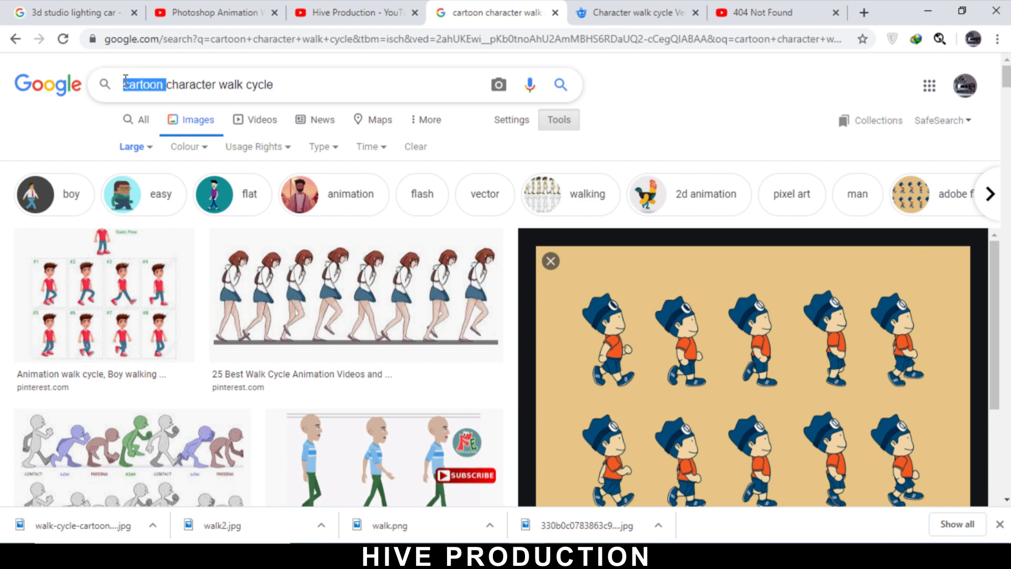
{"action": "key", "text": "BackSpace"}
{"action": "key", "text": "Return"}
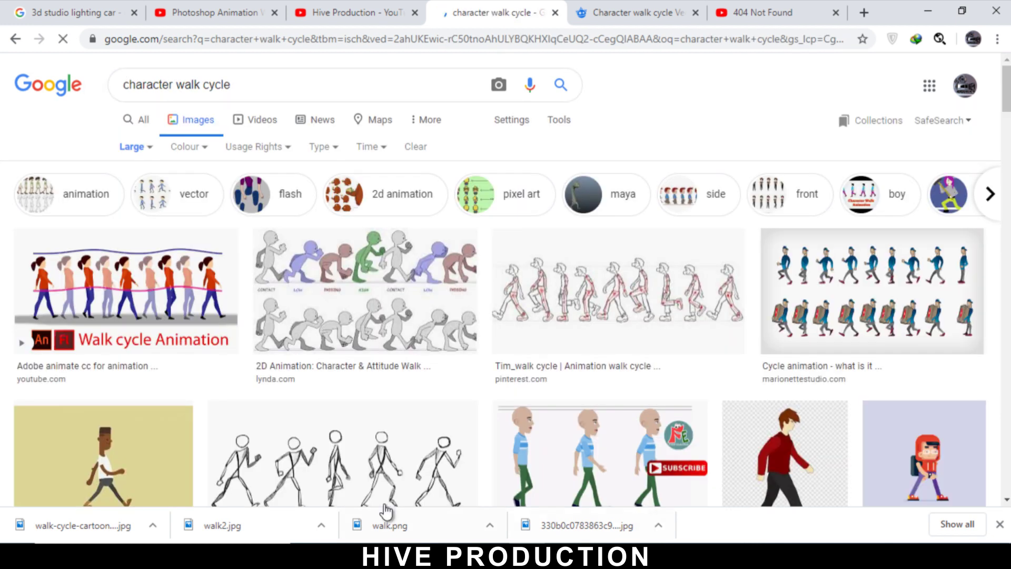
Step: Preview the 123rf police character model sheet, then minimize Chrome to return to Photoshop
{"action": "scroll", "coordinate": [607, 395], "scroll_direction": "down", "scroll_amount": 8}
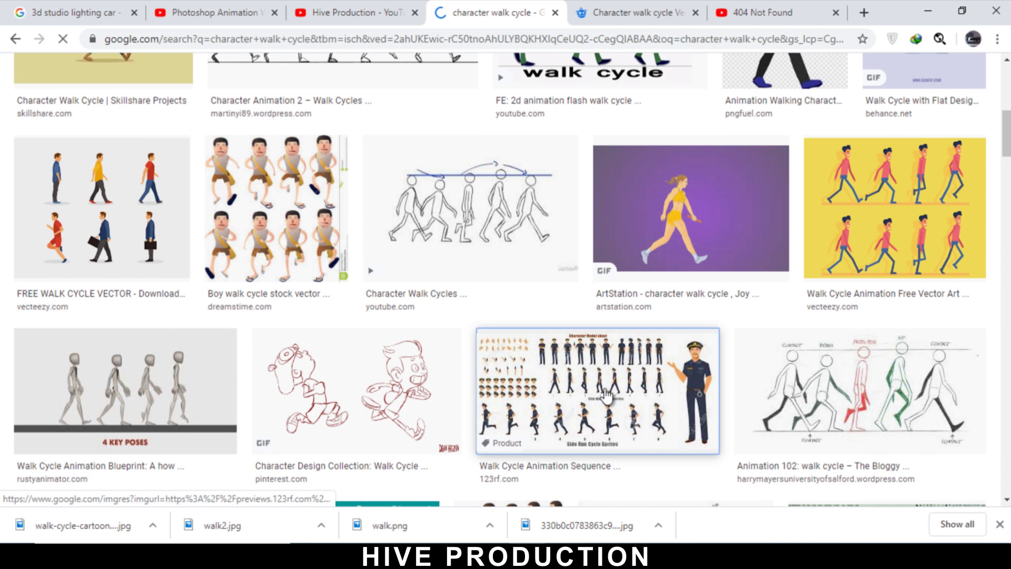
{"action": "left_click", "coordinate": [606, 395]}
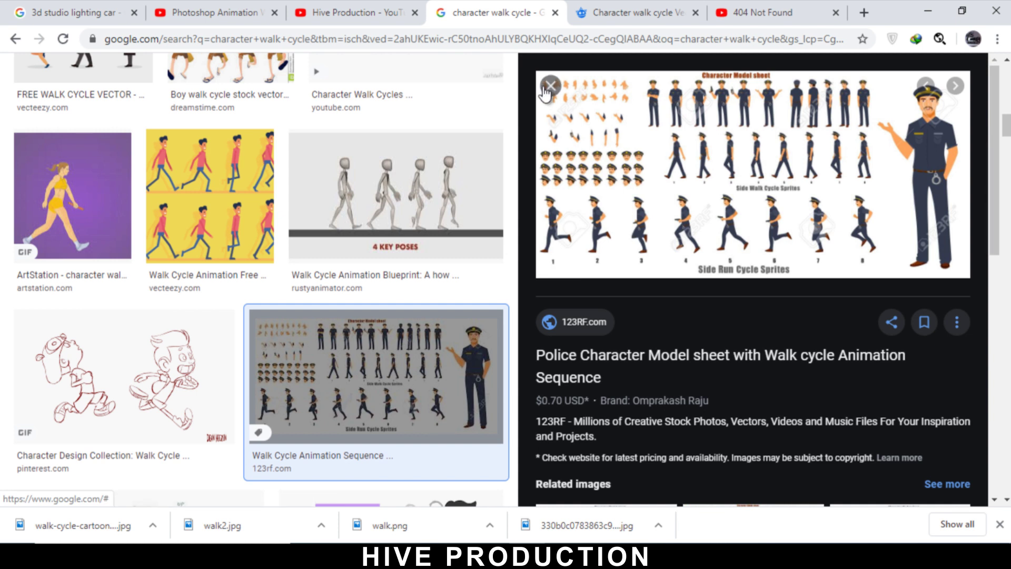
{"action": "left_click", "coordinate": [928, 11]}
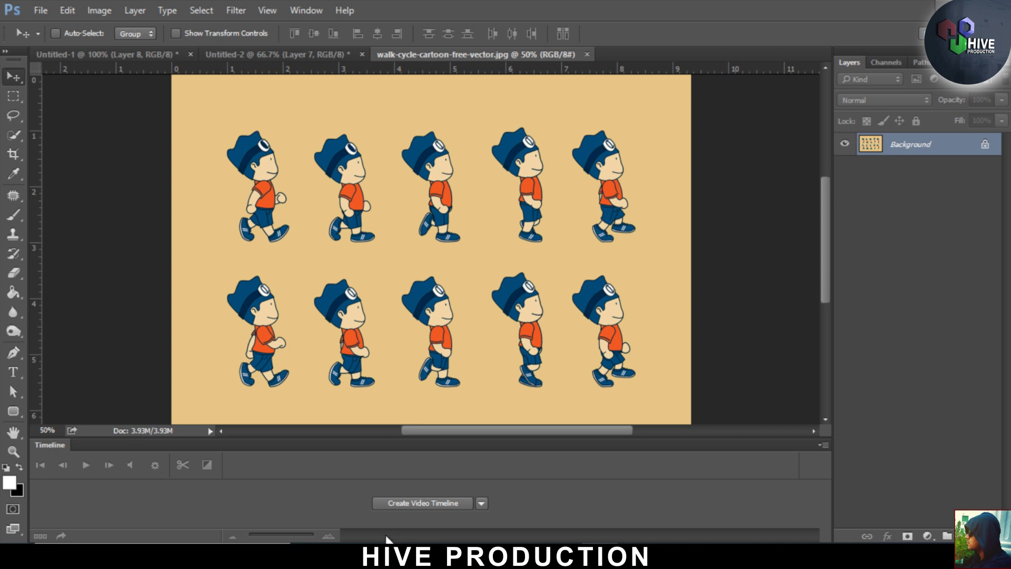
Step: Toggle the Timeline panel off, on and off again under Window, leaving it hidden
{"action": "left_click", "coordinate": [306, 10]}
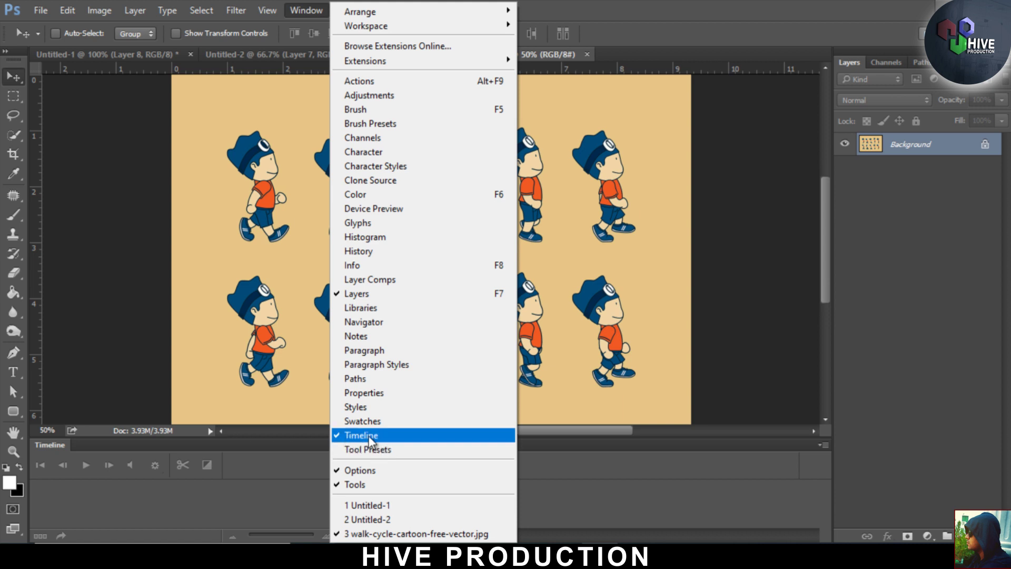
{"action": "left_click", "coordinate": [390, 435]}
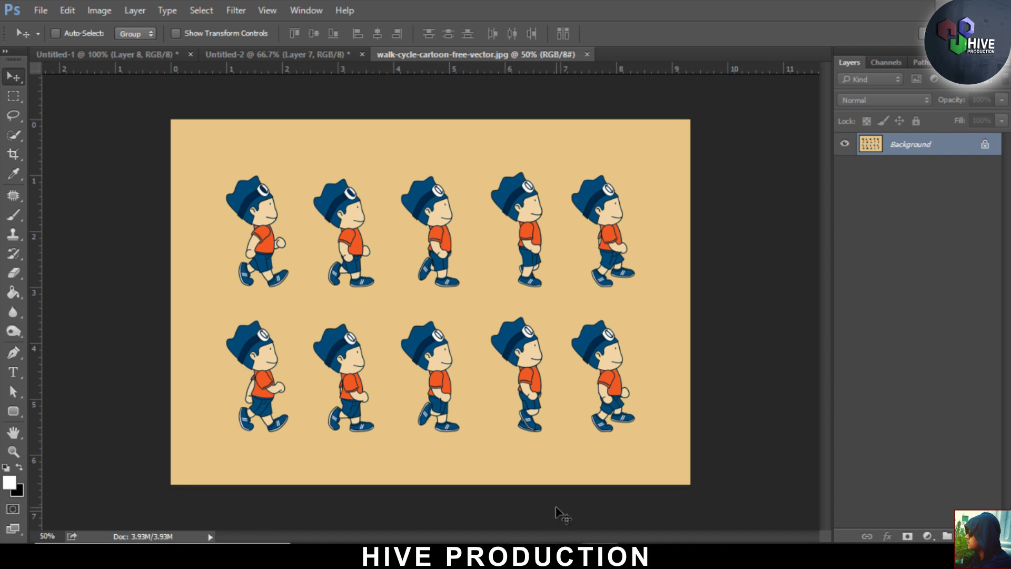
{"action": "left_click", "coordinate": [303, 13]}
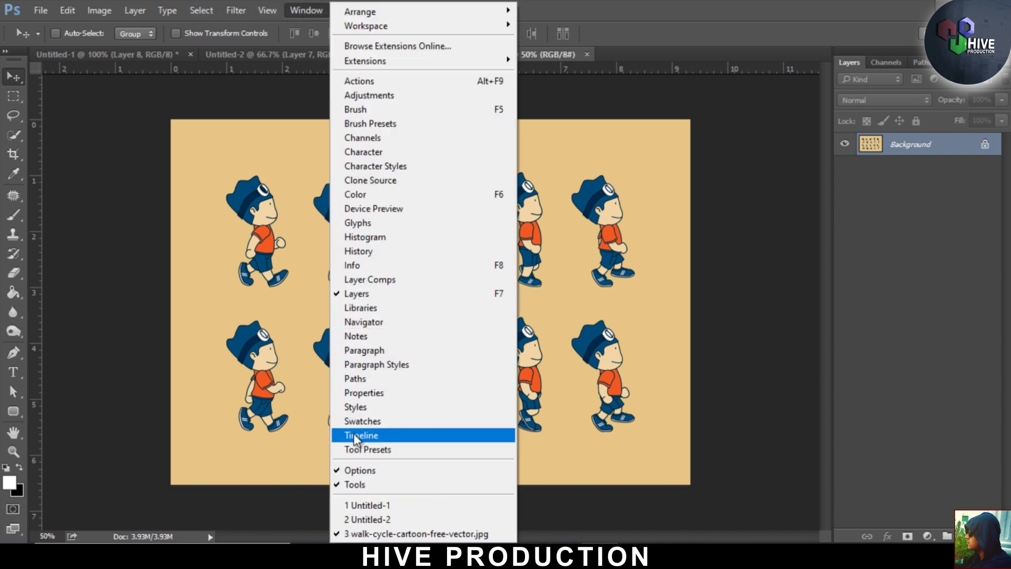
{"action": "left_click", "coordinate": [429, 437]}
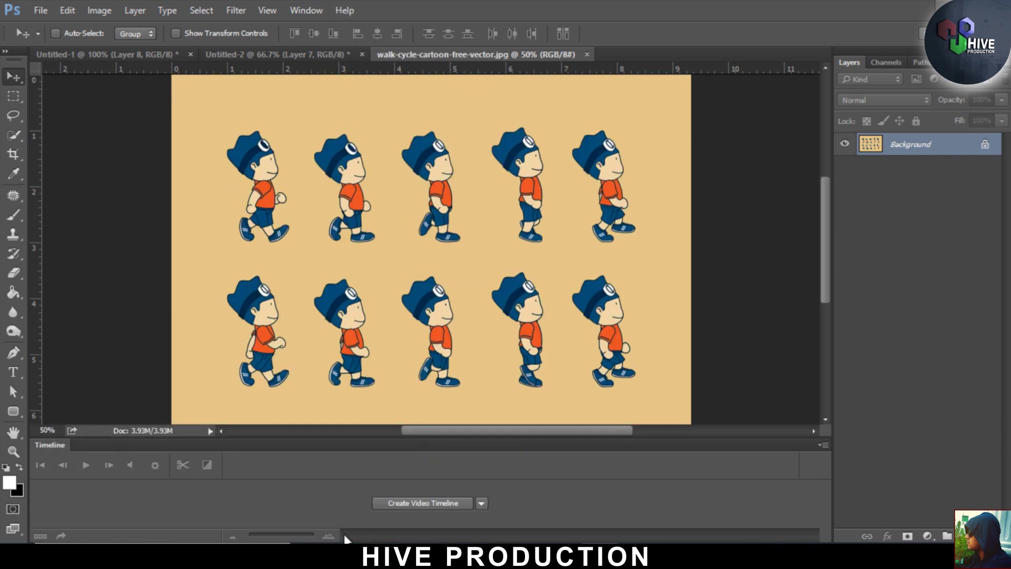
{"action": "left_click", "coordinate": [305, 11]}
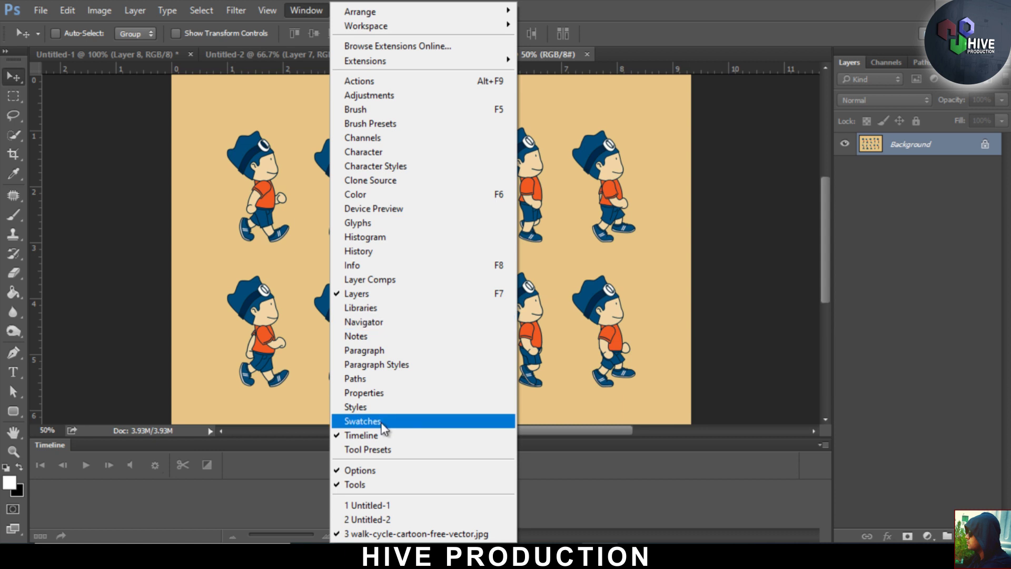
{"action": "left_click", "coordinate": [378, 435]}
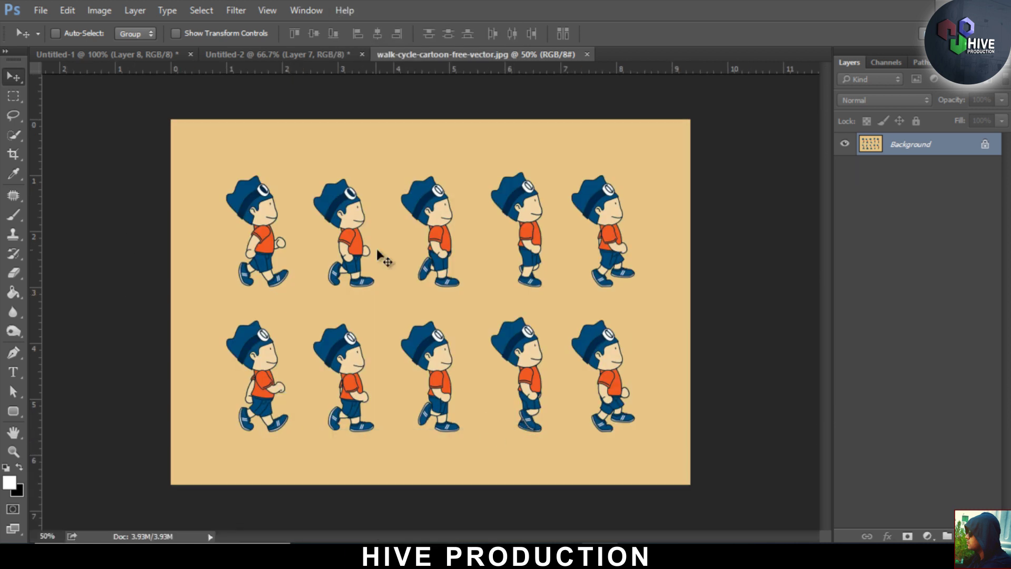
{"action": "left_click", "coordinate": [99, 11]}
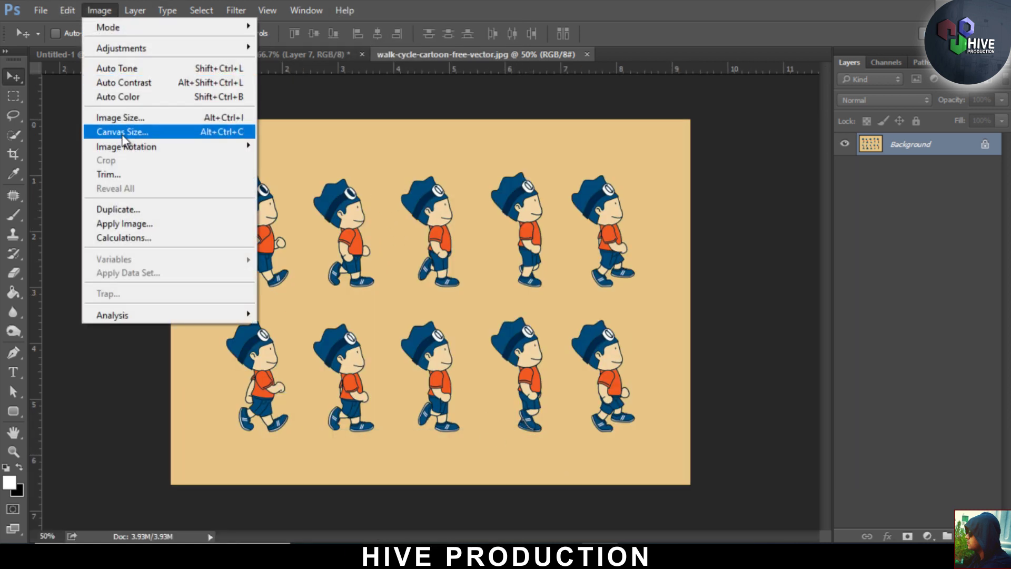
Step: Check in Image Size that the sprite sheet is 1400 × 980 px, then cancel
{"action": "left_click", "coordinate": [120, 117]}
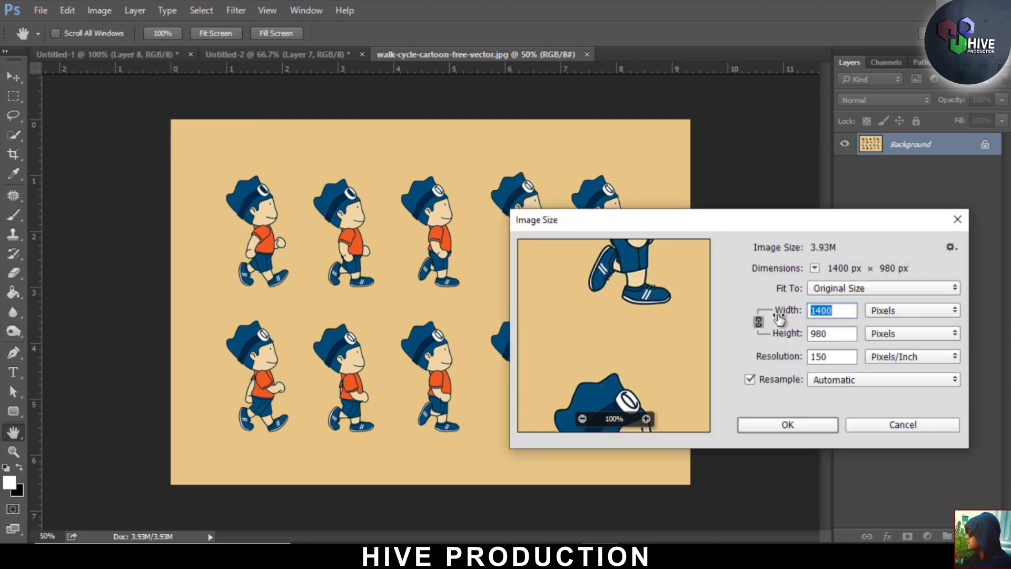
{"action": "key", "text": "Tab"}
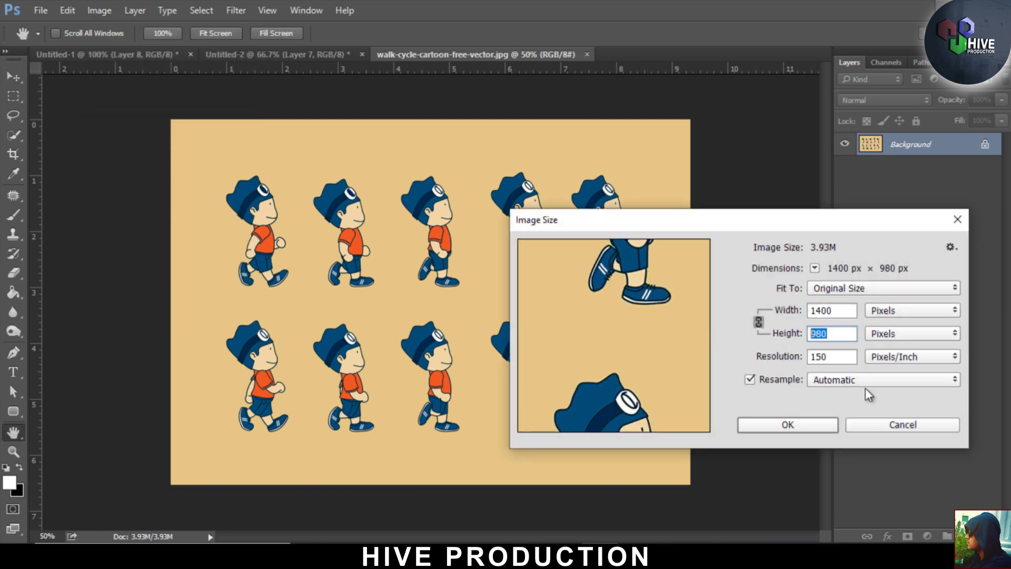
{"action": "left_click", "coordinate": [878, 428]}
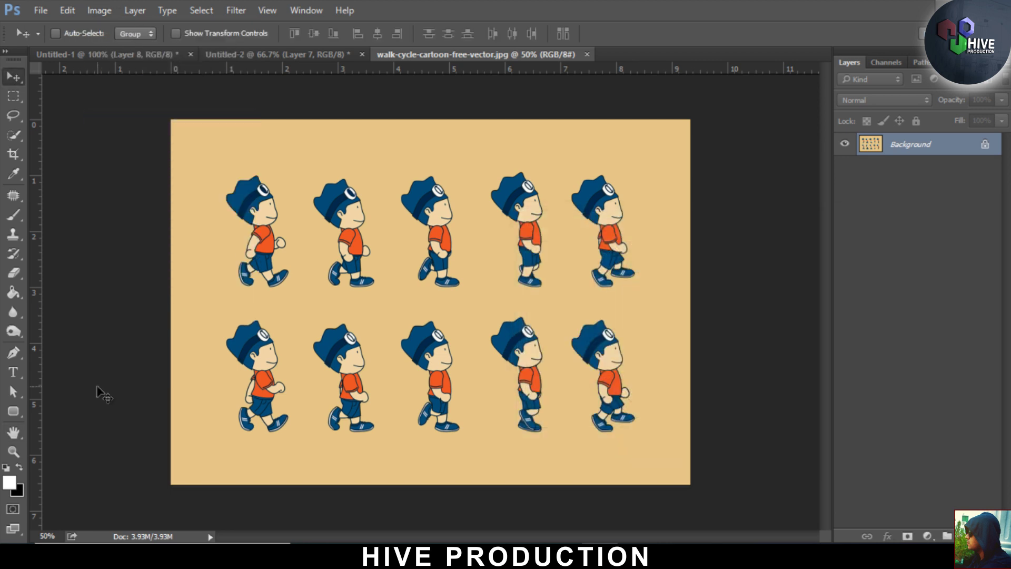
Step: Create a new document of 1280 × 720 pixels
{"action": "left_click", "coordinate": [40, 11]}
{"action": "left_click", "coordinate": [69, 11]}
{"action": "left_click", "coordinate": [37, 10]}
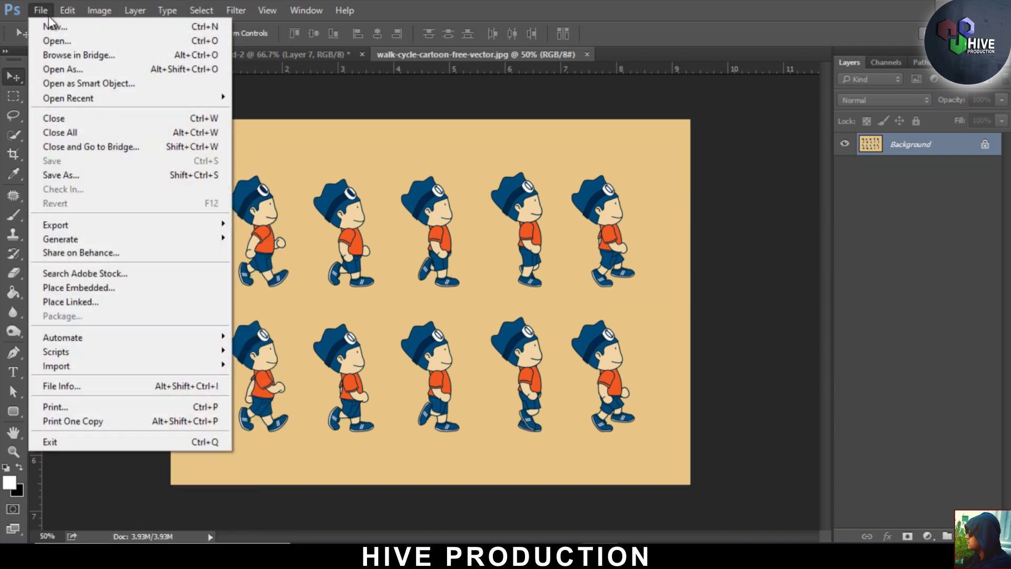
{"action": "left_click", "coordinate": [63, 27]}
{"action": "left_click", "coordinate": [539, 179]}
{"action": "left_click", "coordinate": [514, 194]}
{"action": "left_click_drag", "start_coordinate": [413, 184], "coordinate": [400, 184]}
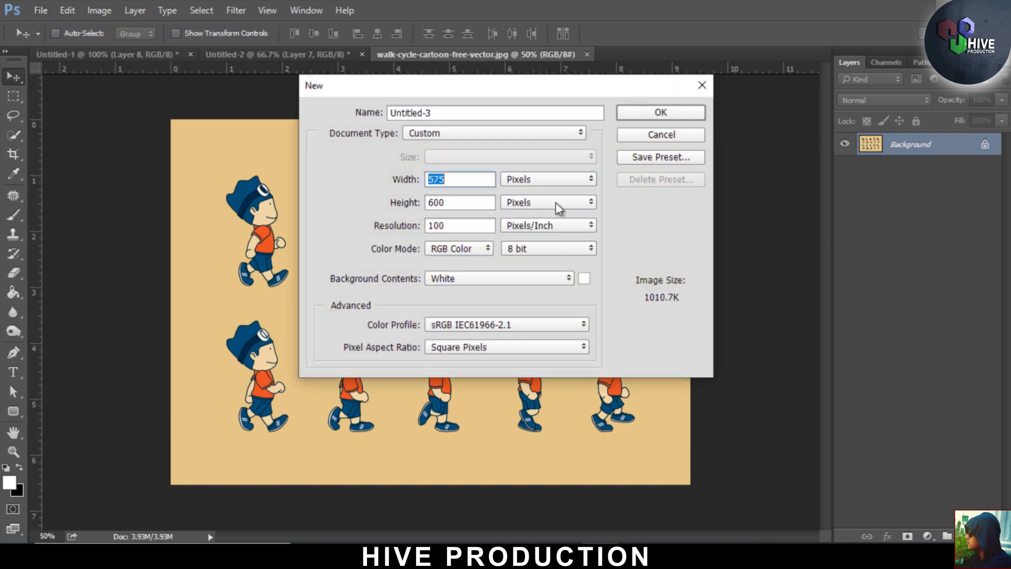
{"action": "type", "text": "1280"}
{"action": "left_click", "coordinate": [460, 202]}
{"action": "type", "text": "720"}
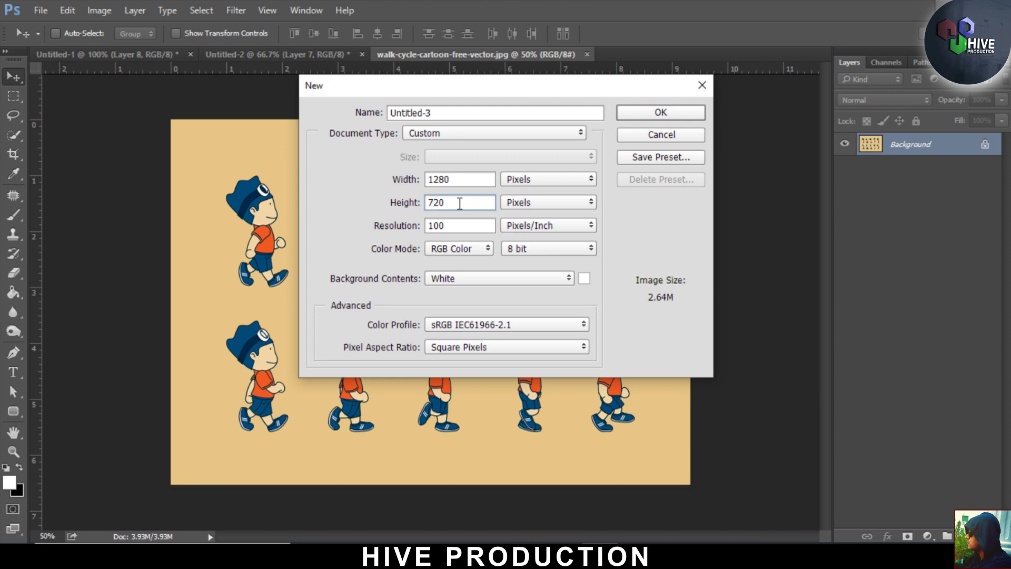
{"action": "key", "text": "Return"}
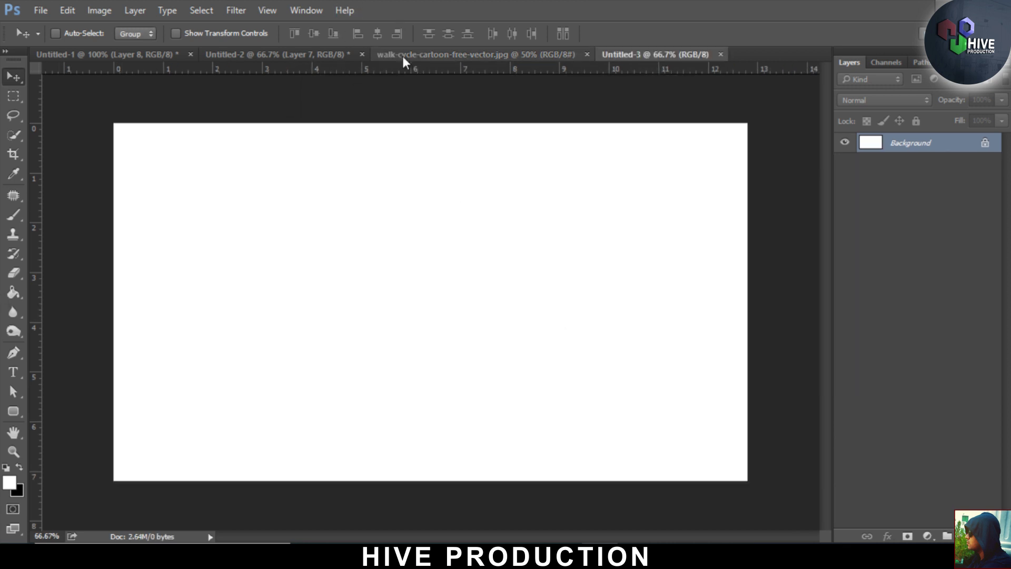
Step: Sample the sprite sheet's tan background as the foreground colour
{"action": "left_click", "coordinate": [411, 55]}
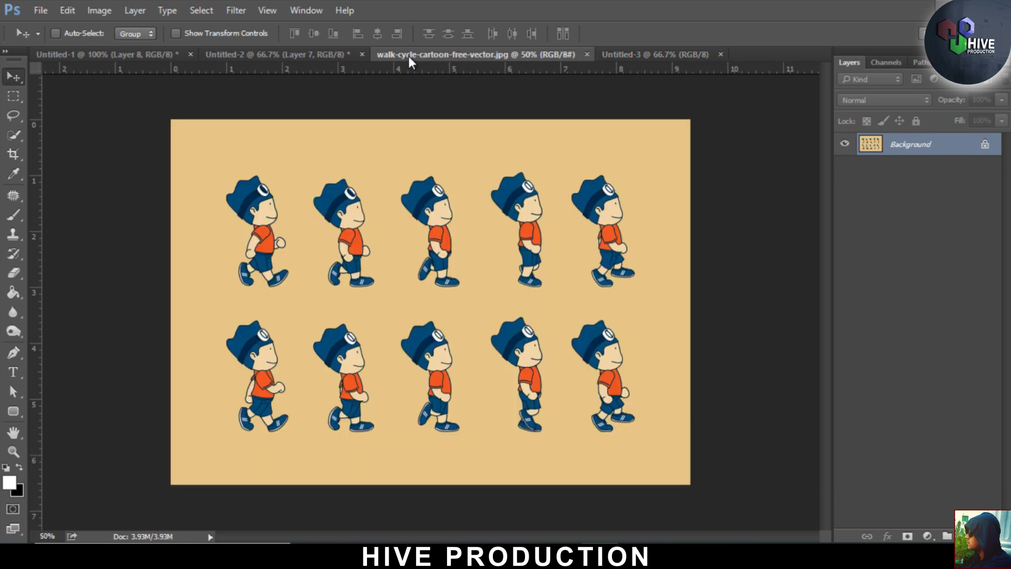
{"action": "left_click", "coordinate": [12, 481]}
{"action": "left_click", "coordinate": [204, 400]}
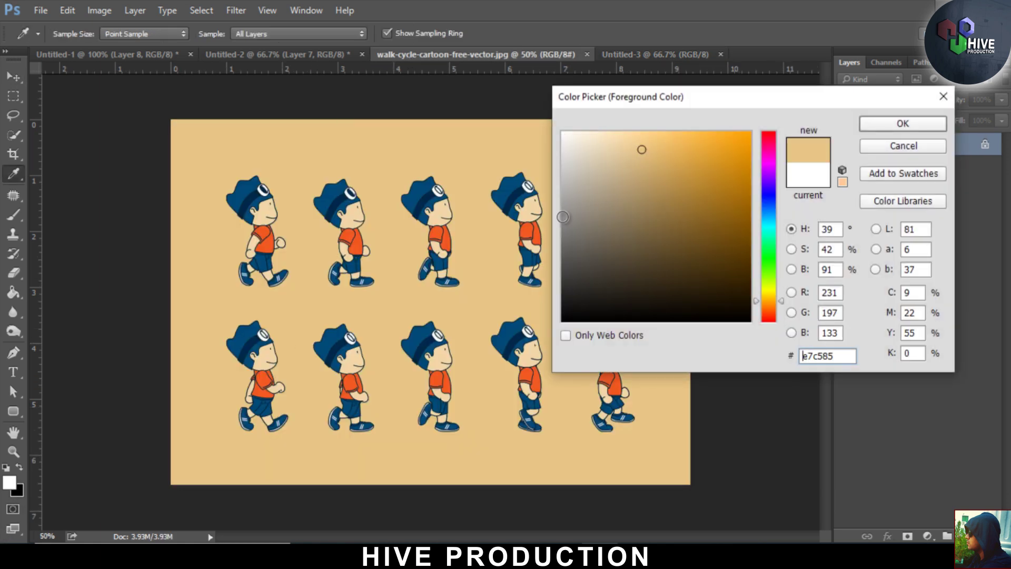
{"action": "left_click", "coordinate": [890, 124]}
Step: Fill Untitled-3 with tan and add a vertical guide at 6.4 in
{"action": "left_click", "coordinate": [658, 55]}
{"action": "key", "text": "alt+BackSpace"}
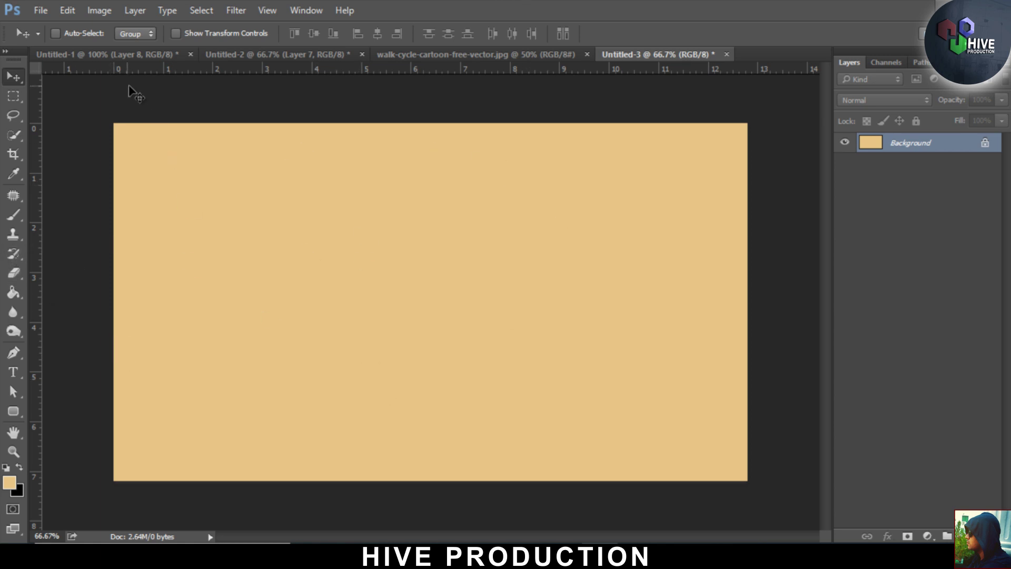
{"action": "left_click_drag", "start_coordinate": [39, 264], "coordinate": [432, 264]}
{"action": "left_click", "coordinate": [409, 54]}
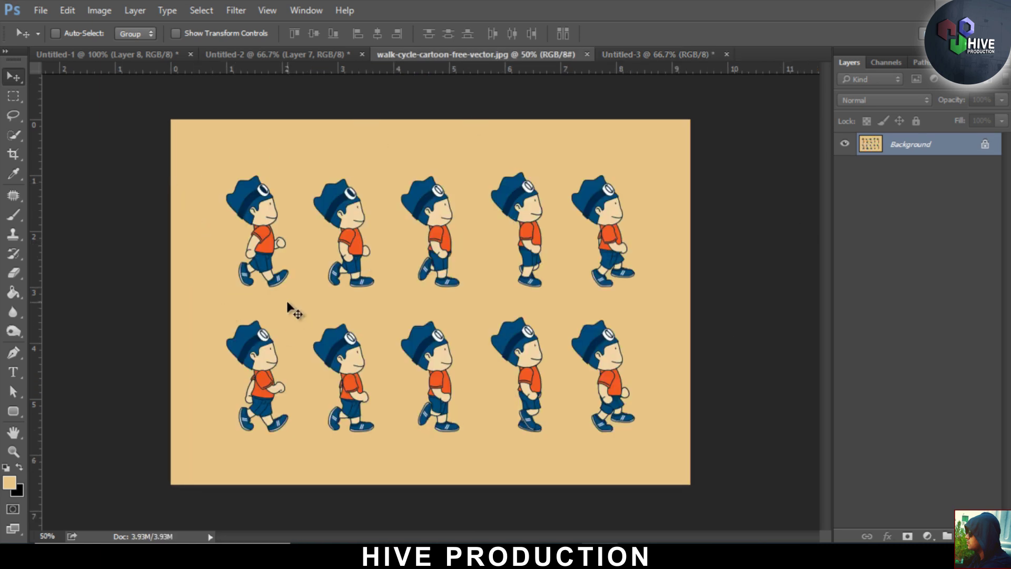
Step: Copy the first walking pose onto the tan canvas and shift it down
{"action": "left_click", "coordinate": [13, 96]}
{"action": "left_click_drag", "start_coordinate": [228, 196], "coordinate": [302, 297]}
{"action": "key", "text": "v"}
{"action": "left_click_drag", "start_coordinate": [254, 240], "coordinate": [485, 361]}
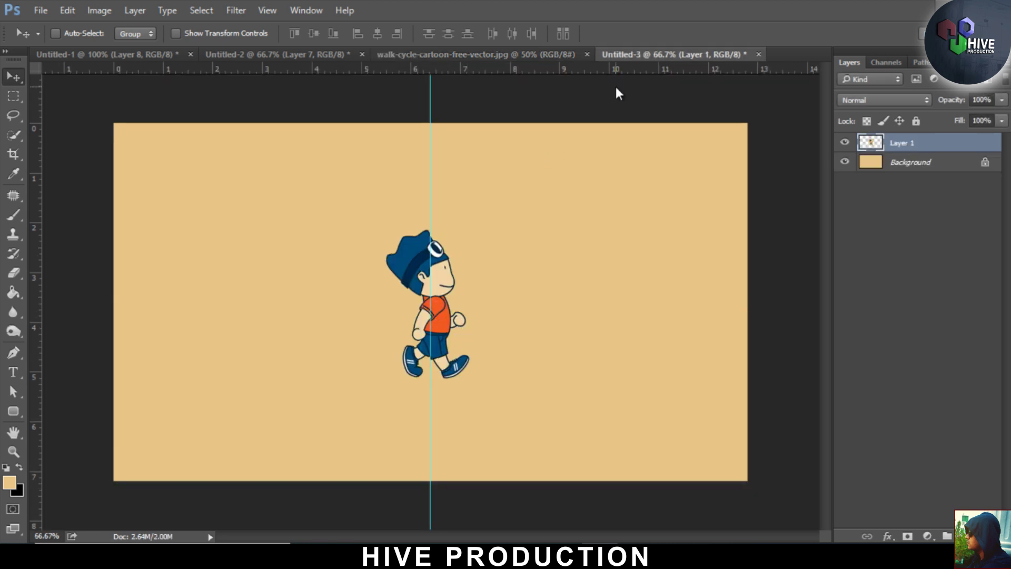
{"action": "left_click_drag", "start_coordinate": [436, 291], "coordinate": [435, 316]}
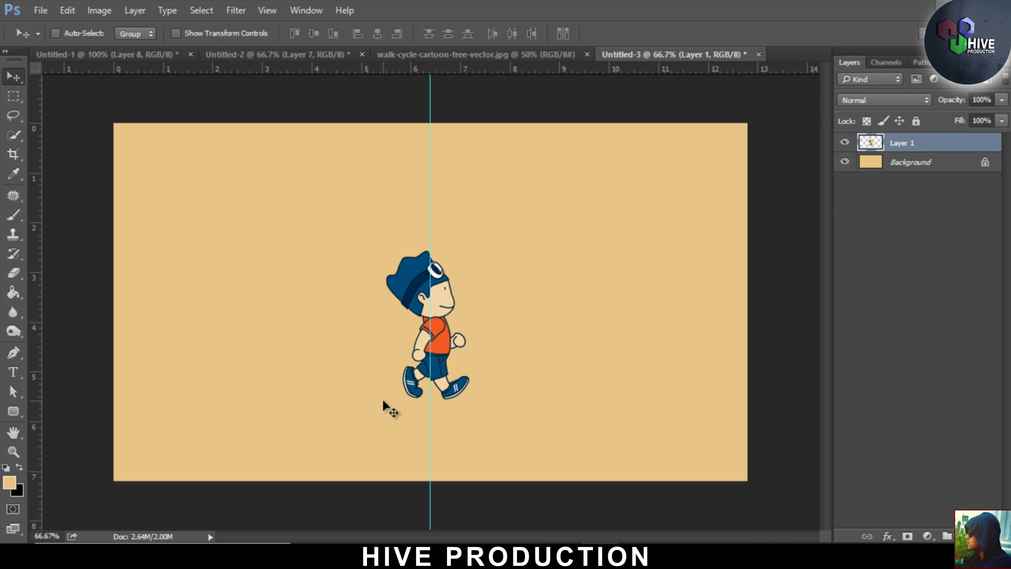
Step: Add a horizontal guide at 5.625 in at the feet, then deselect on the sprite sheet
{"action": "left_click_drag", "start_coordinate": [463, 73], "coordinate": [476, 401]}
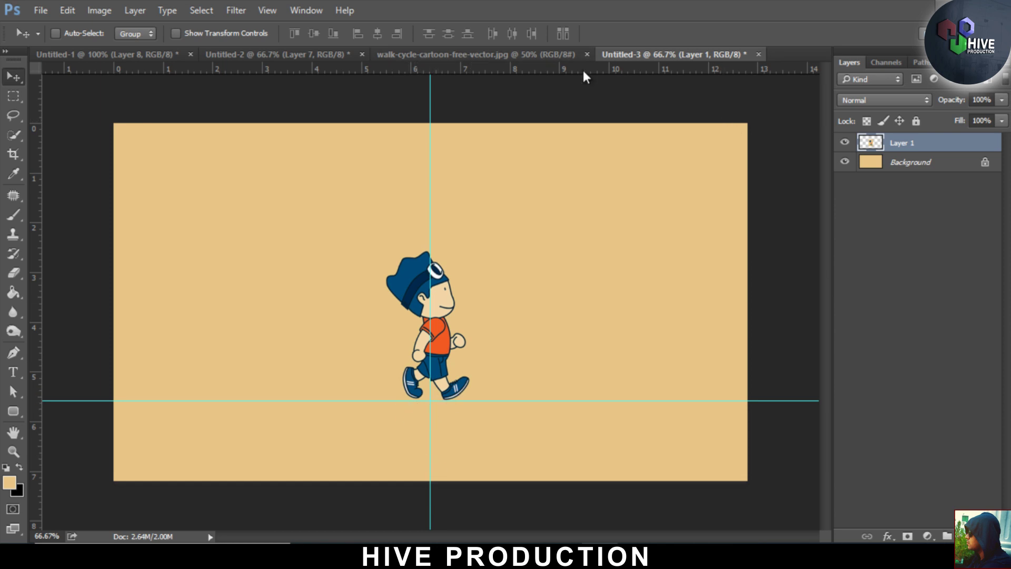
{"action": "left_click", "coordinate": [558, 54]}
{"action": "key", "text": "ctrl+d"}
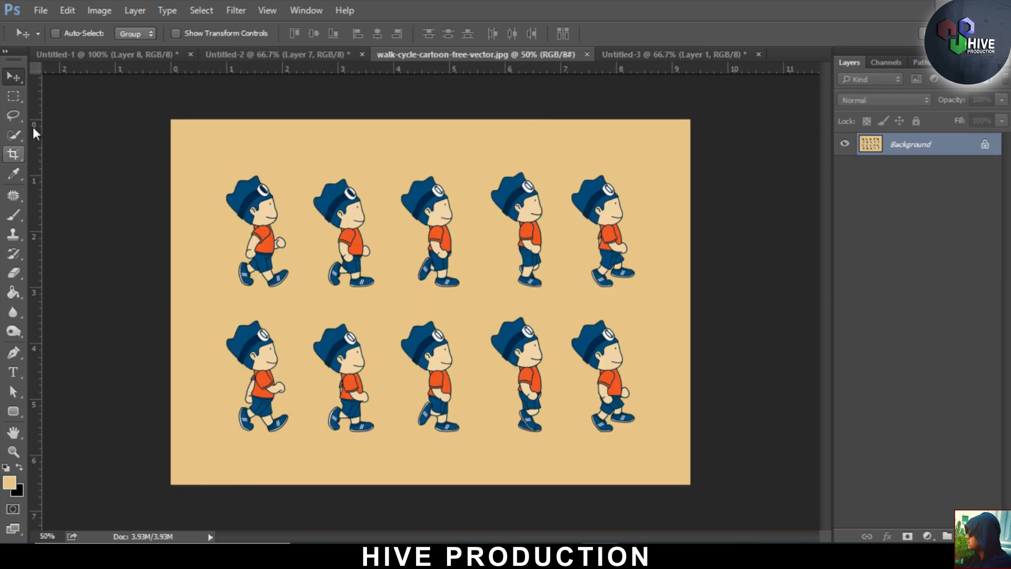
Step: Bring the second pose onto the canvas as Layer 2, nudge it down, and compare with Layer 1
{"action": "left_click", "coordinate": [13, 95]}
{"action": "left_click_drag", "start_coordinate": [316, 178], "coordinate": [379, 302]}
{"action": "left_click", "coordinate": [14, 78]}
{"action": "left_click_drag", "start_coordinate": [345, 232], "coordinate": [433, 324]}
{"action": "key", "text": "ctrl+t"}
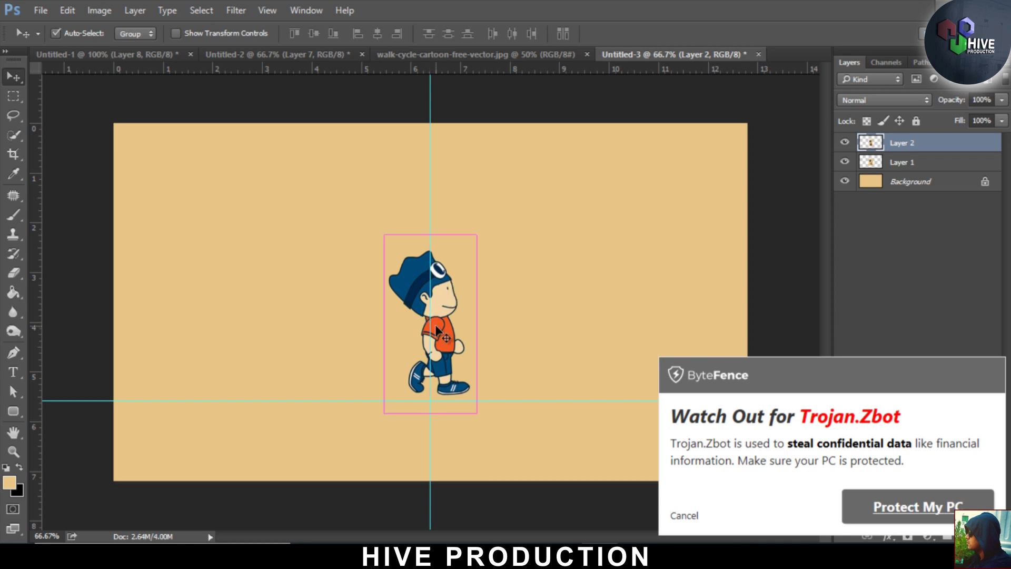
{"action": "key", "text": "Down"}
{"action": "key", "text": "Down"}
{"action": "key", "text": "Down"}
{"action": "key", "text": "Down"}
{"action": "key", "text": "Down"}
{"action": "key", "text": "Down"}
{"action": "key", "text": "Down"}
{"action": "key", "text": "Down"}
{"action": "key", "text": "Down"}
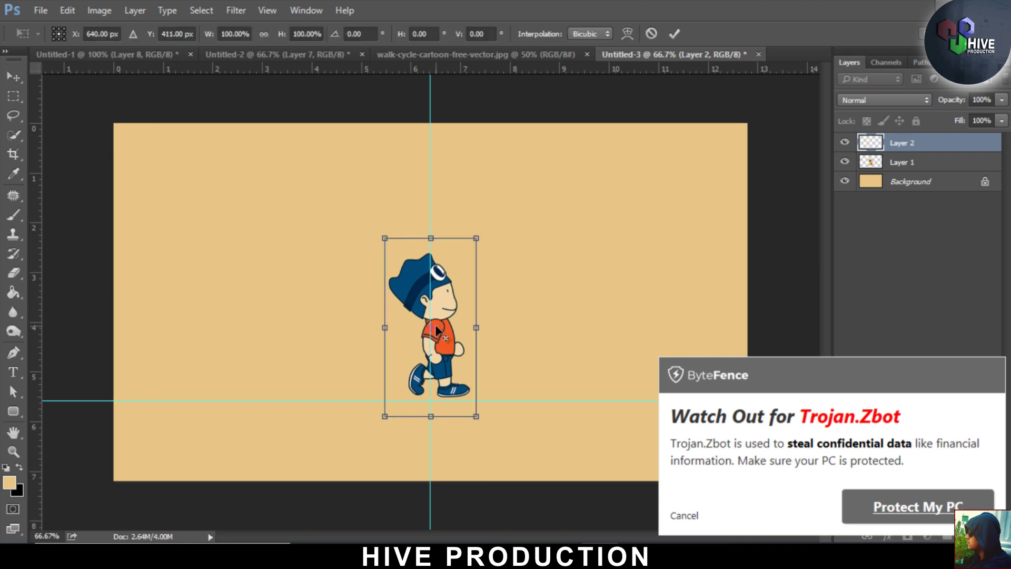
{"action": "left_click", "coordinate": [684, 516]}
{"action": "key", "text": "Return"}
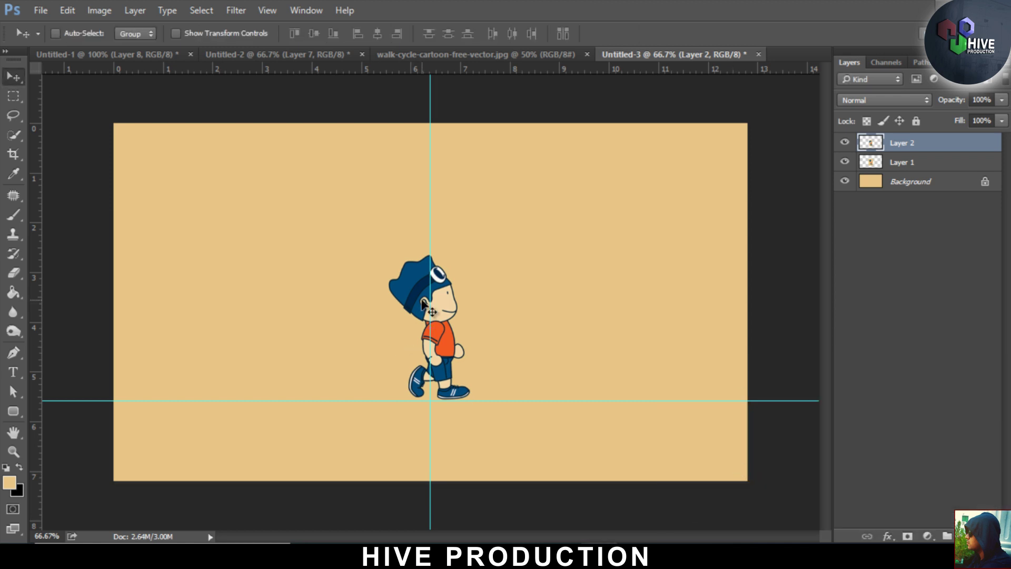
{"action": "left_click", "coordinate": [845, 142]}
{"action": "left_click", "coordinate": [845, 143]}
{"action": "left_click", "coordinate": [845, 143]}
{"action": "left_click", "coordinate": [845, 143]}
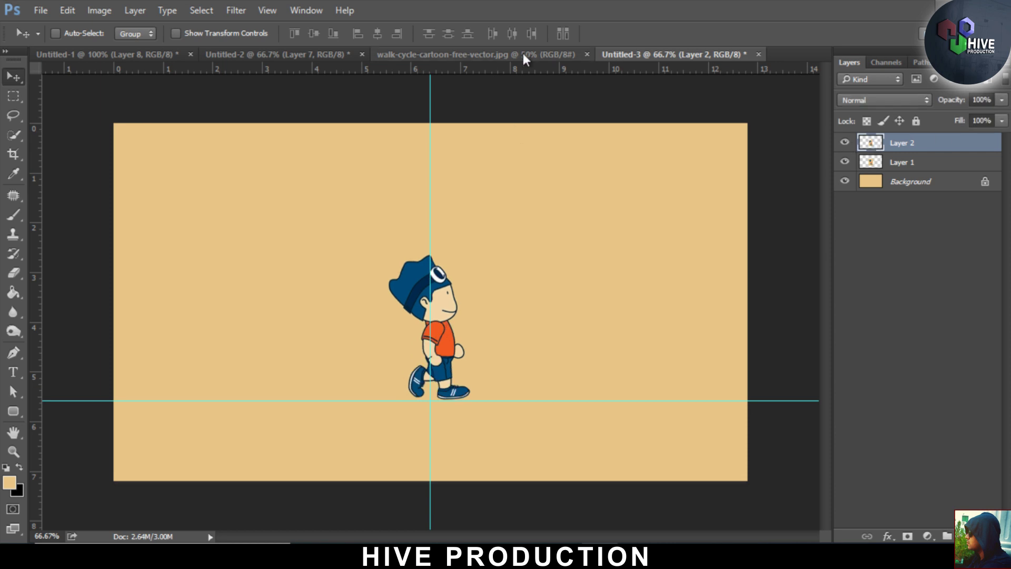
Step: Carry further poses from the sprite sheet onto the canvas and transform them into alignment
{"action": "left_click", "coordinate": [488, 57]}
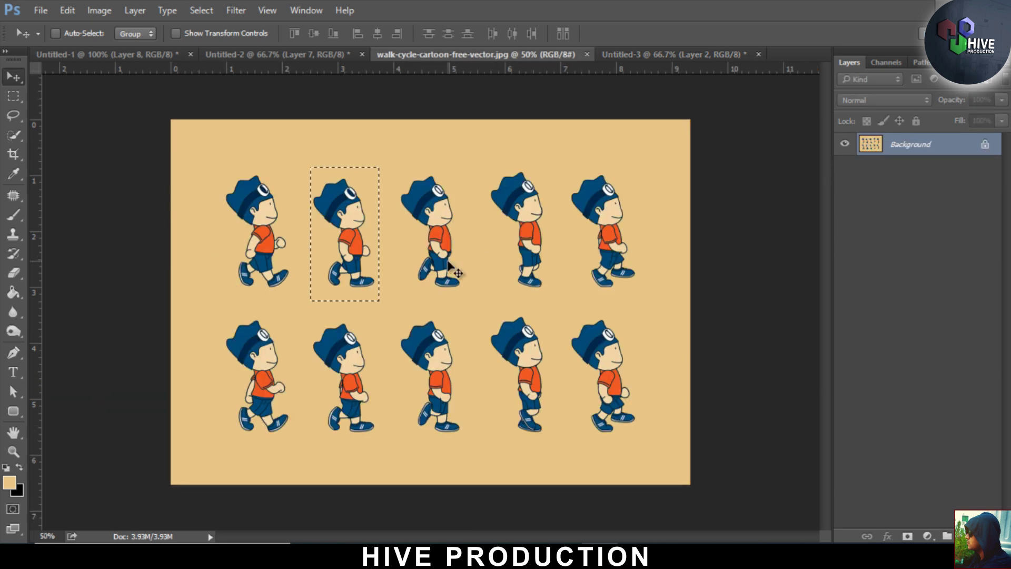
{"action": "key", "text": "ctrl+Tab"}
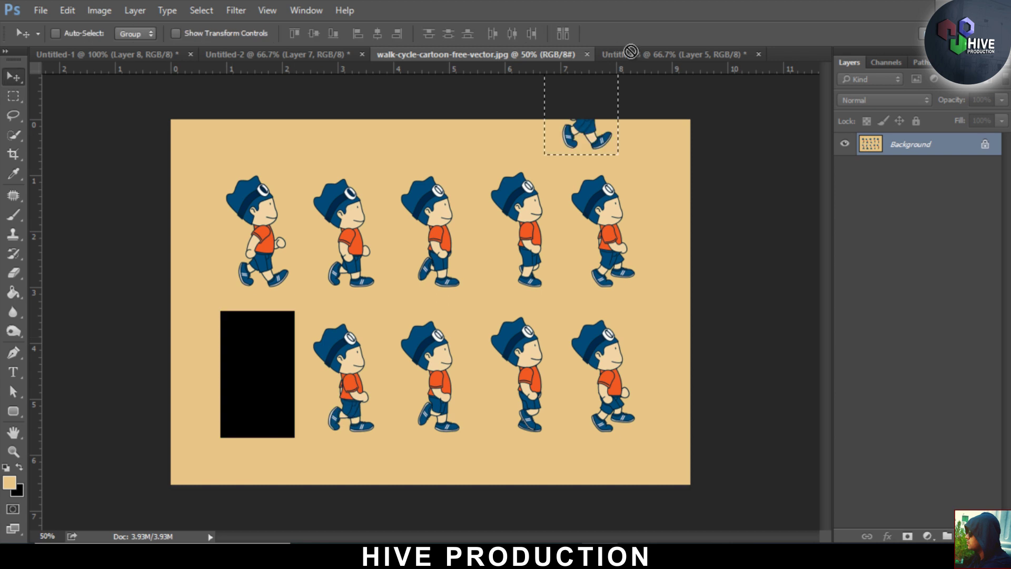
{"action": "left_click_drag", "start_coordinate": [631, 51], "coordinate": [450, 287]}
{"action": "key", "text": "ctrl+t"}
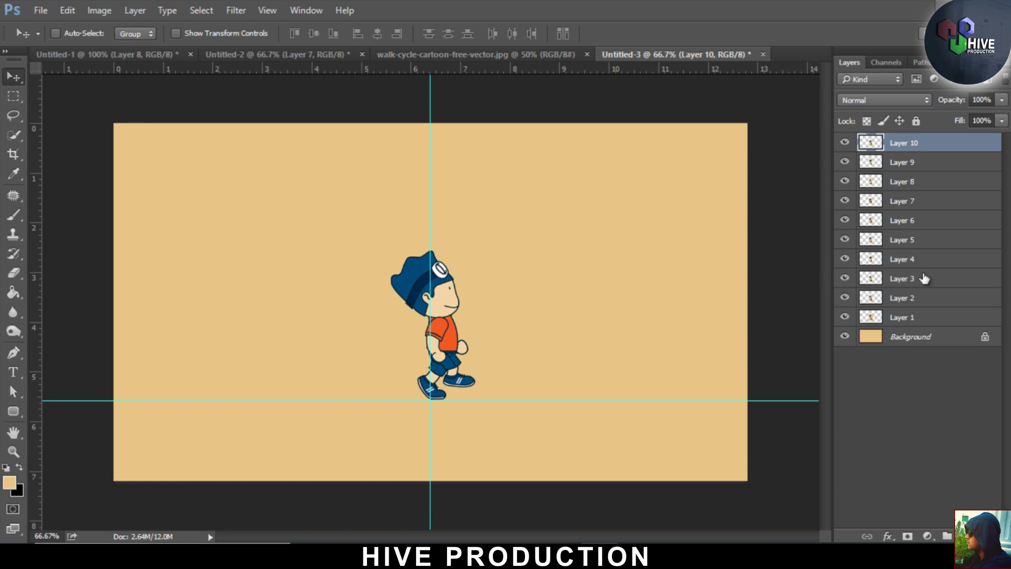
{"action": "left_click", "coordinate": [464, 55]}
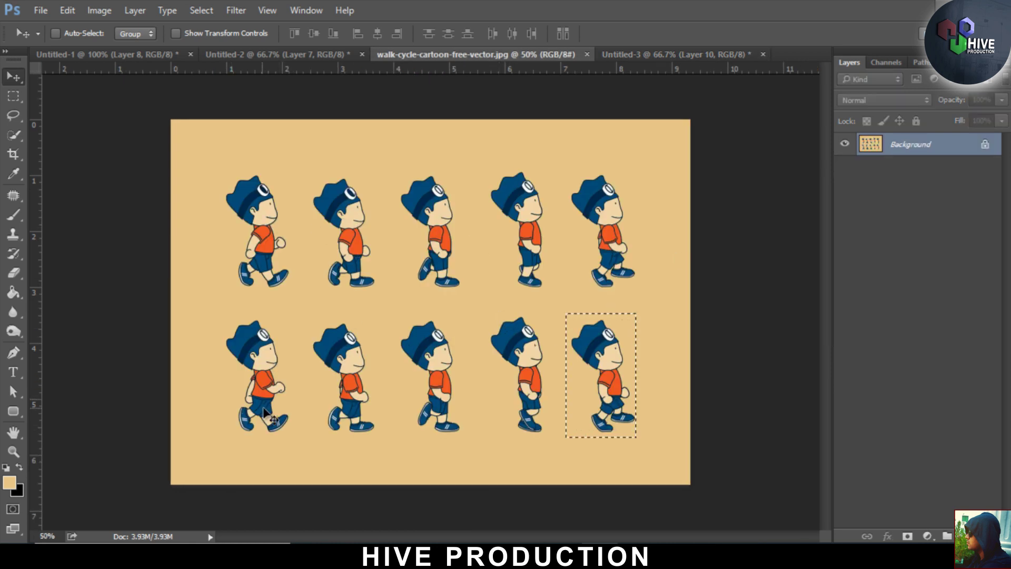
{"action": "left_click", "coordinate": [632, 55]}
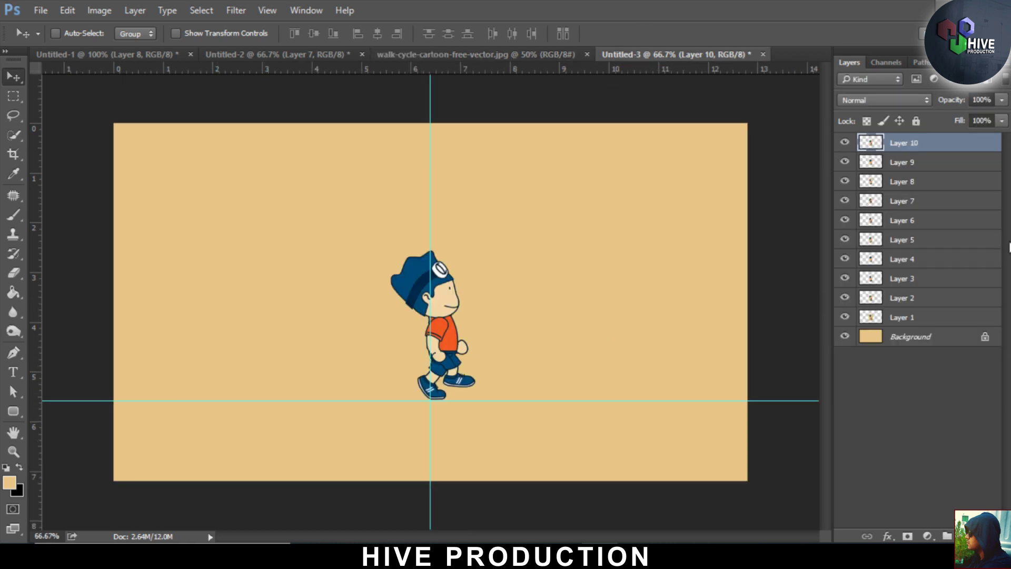
Step: Toggle visibility of Layers 10, 9 and 2–7 to compare the poses
{"action": "left_click", "coordinate": [845, 144]}
{"action": "left_click", "coordinate": [845, 144]}
{"action": "left_click", "coordinate": [845, 162]}
{"action": "left_click", "coordinate": [845, 162]}
{"action": "left_click_drag", "start_coordinate": [844, 298], "coordinate": [845, 143]}
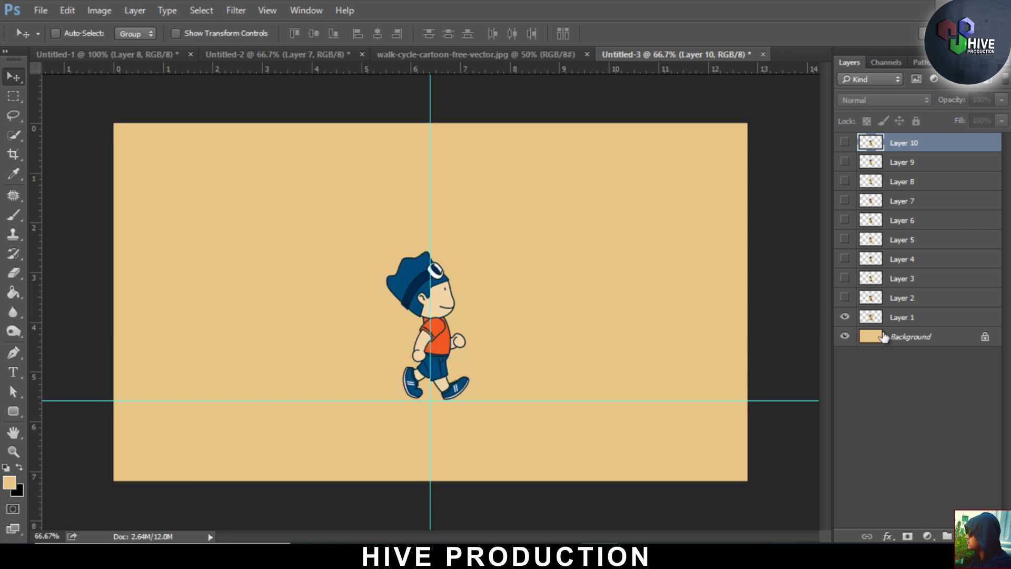
{"action": "left_click_drag", "start_coordinate": [845, 298], "coordinate": [846, 145]}
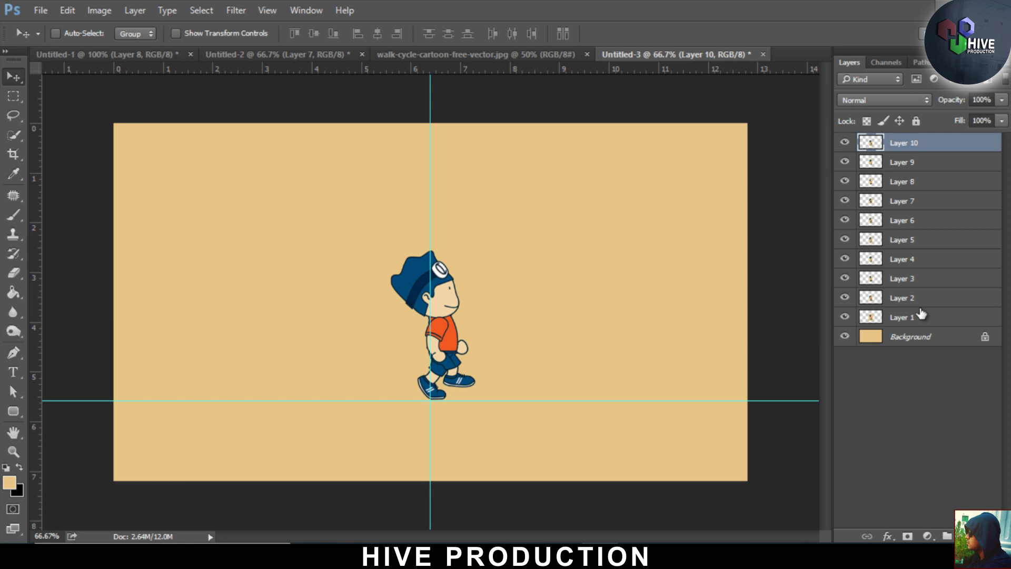
Step: Scale all ten pose layers together to about 141% and move them up and left
{"action": "left_click", "coordinate": [924, 317], "text": "shift"}
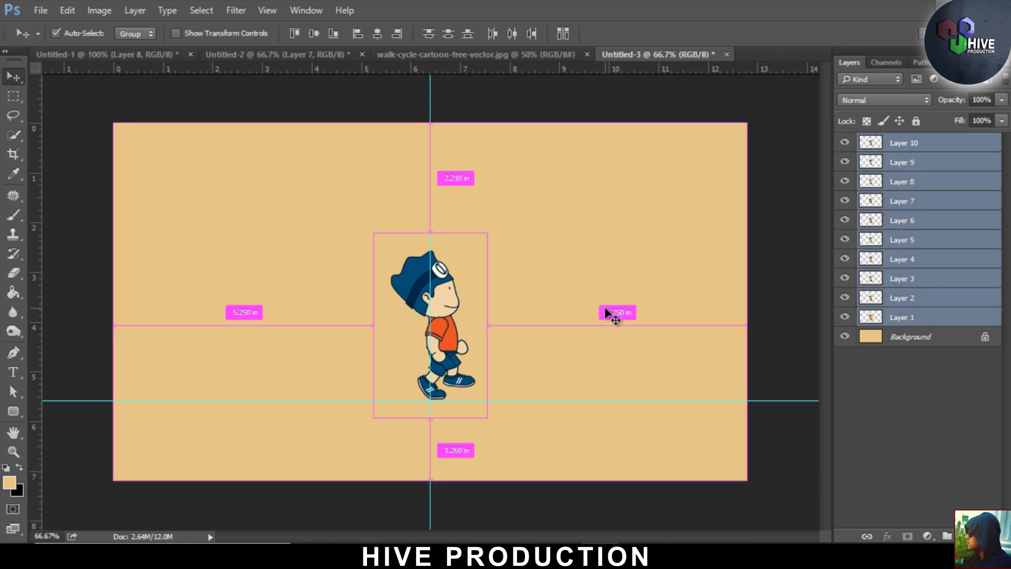
{"action": "key", "text": "ctrl+t"}
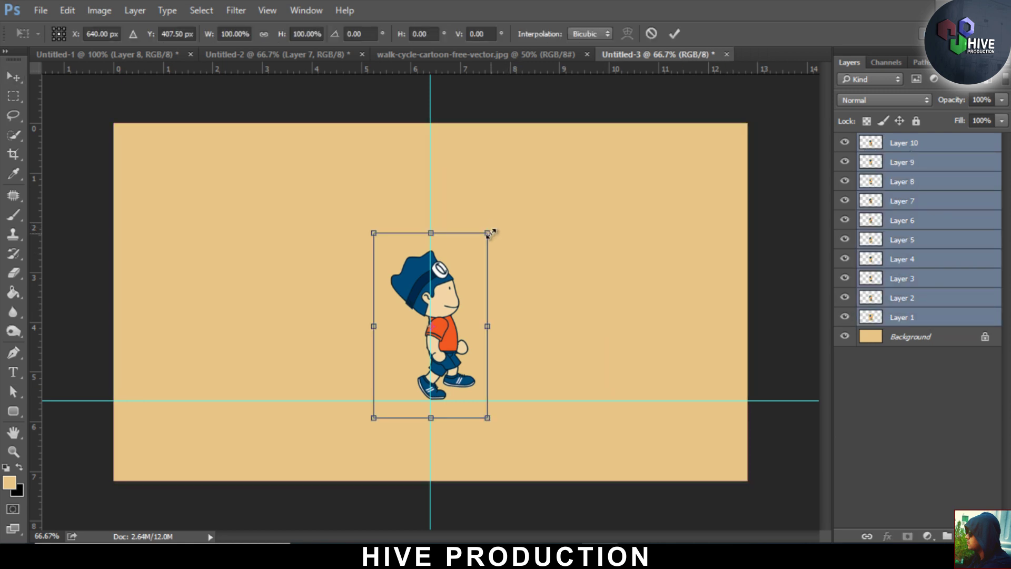
{"action": "left_click_drag", "start_coordinate": [487, 232], "coordinate": [510, 193]}
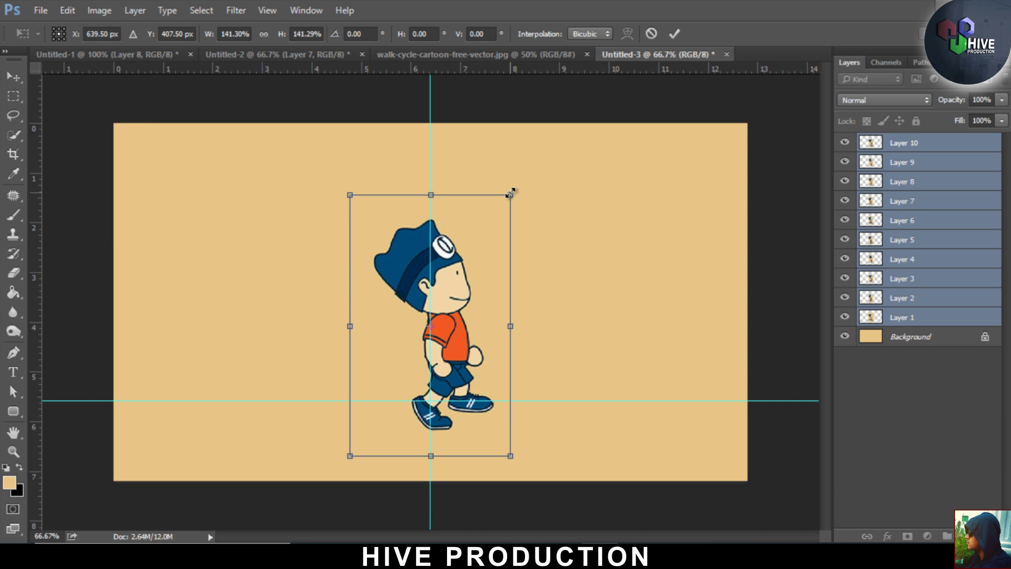
{"action": "key", "text": "Return"}
{"action": "left_click_drag", "start_coordinate": [448, 318], "coordinate": [440, 294]}
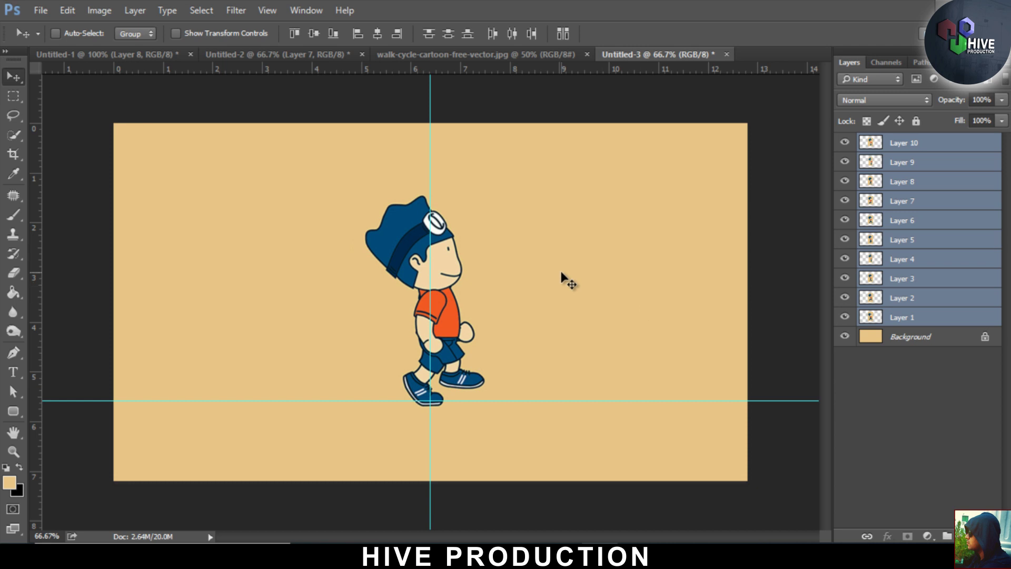
Step: Select Layer 1 alone, show the Timeline, fit the canvas with Ctrl+0, and create a video timeline
{"action": "left_click", "coordinate": [932, 335]}
{"action": "left_click", "coordinate": [932, 318]}
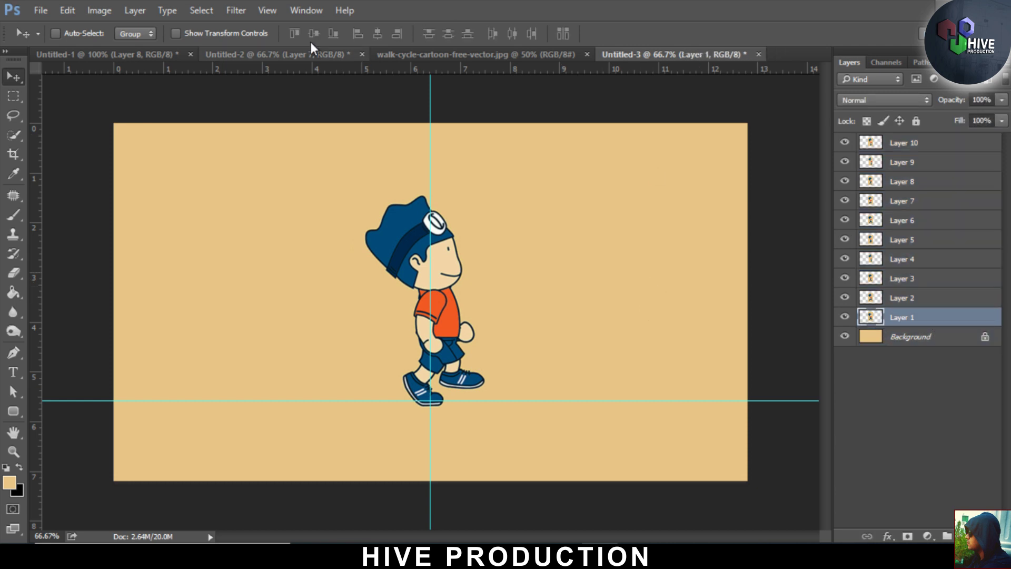
{"action": "left_click", "coordinate": [295, 11]}
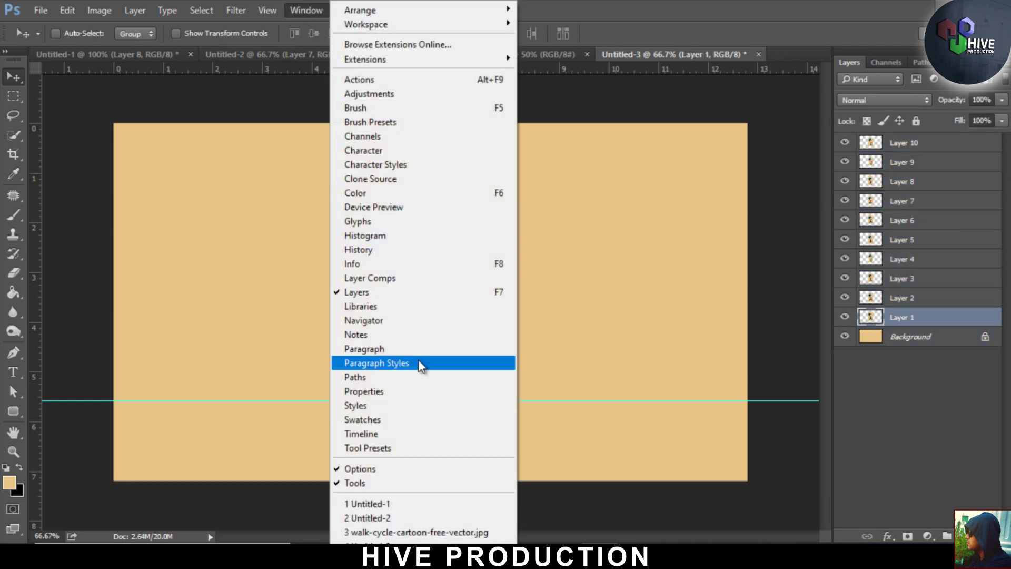
{"action": "left_click", "coordinate": [382, 438]}
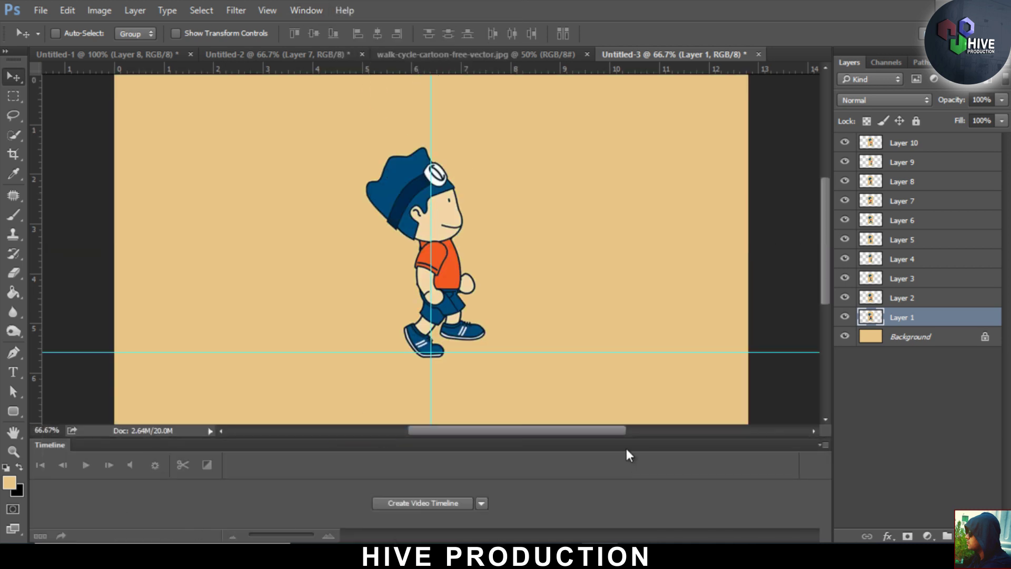
{"action": "key", "text": "ctrl+0"}
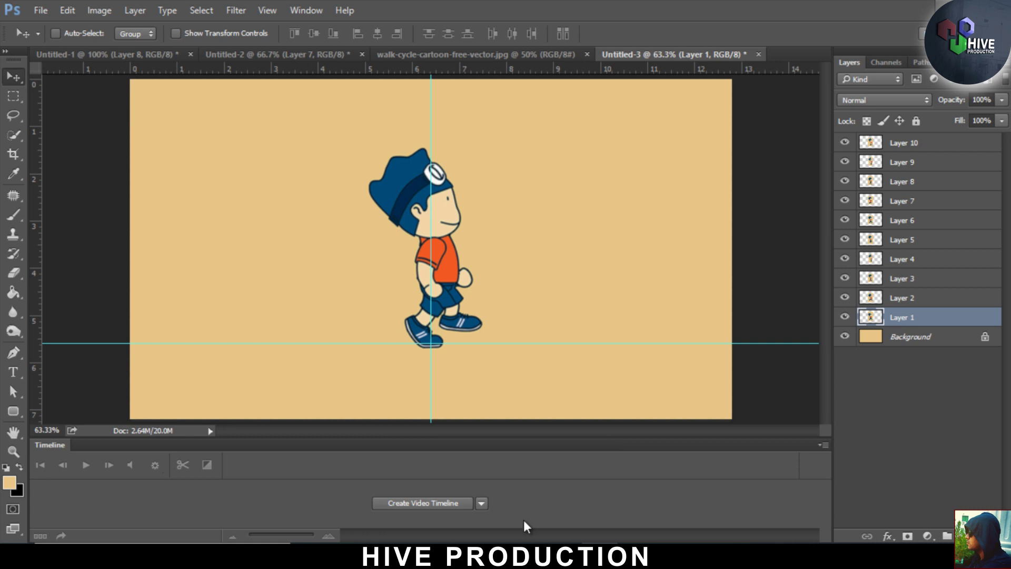
{"action": "left_click", "coordinate": [429, 506]}
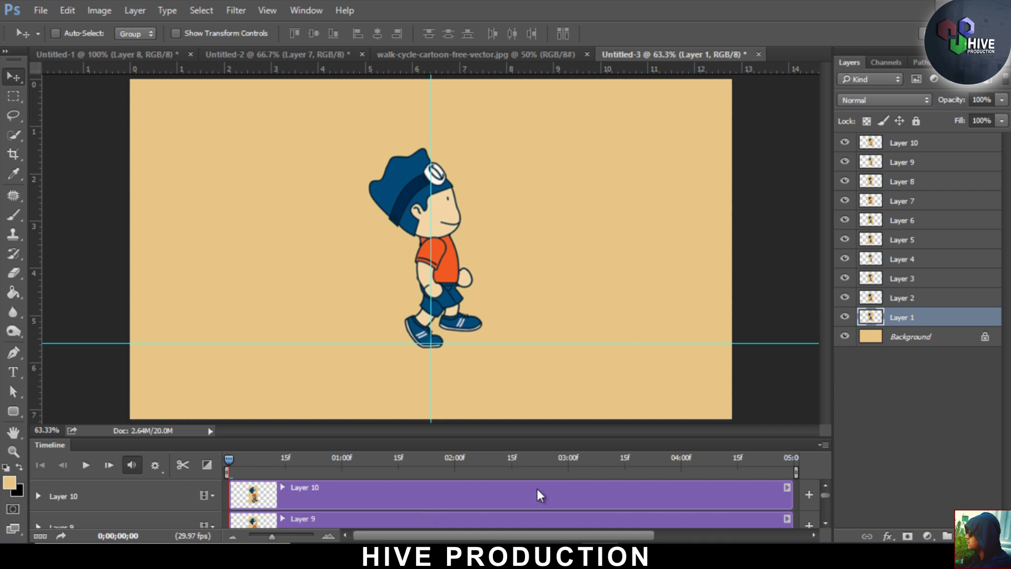
Step: Scrub the video timeline, convert it to frame animation, then select Layers 2–4
{"action": "mouse_move", "coordinate": [232, 468]}
{"action": "left_mouse_down"}
{"action": "mouse_move", "coordinate": [499, 463]}
{"action": "mouse_move", "coordinate": [227, 477]}
{"action": "left_mouse_up"}
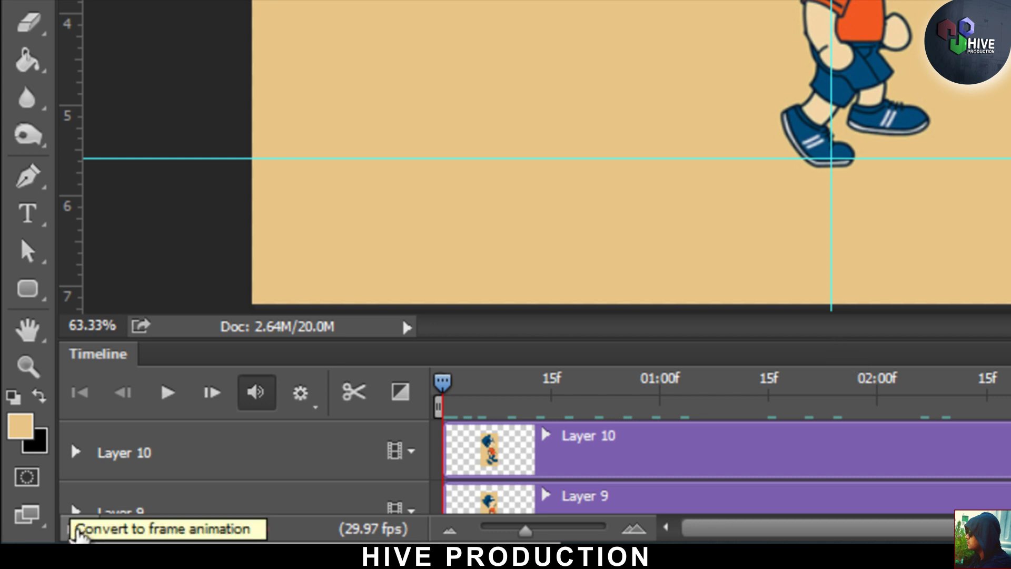
{"action": "left_click", "coordinate": [83, 531]}
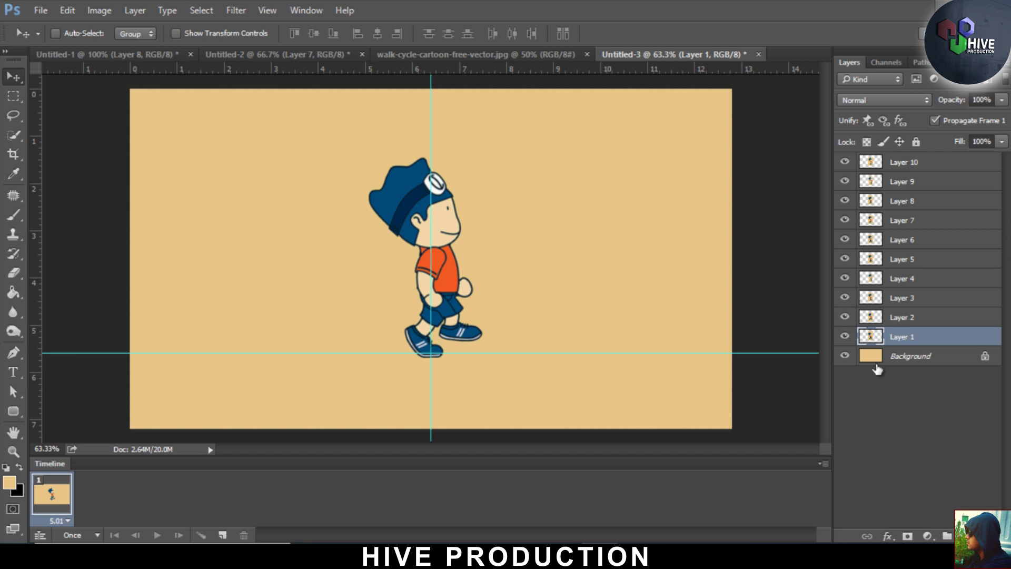
{"action": "left_click", "coordinate": [921, 317]}
{"action": "left_click", "coordinate": [924, 297]}
{"action": "left_click", "coordinate": [926, 278]}
Step: Give animation frame 1 a 0.2-second delay
{"action": "left_click", "coordinate": [927, 259]}
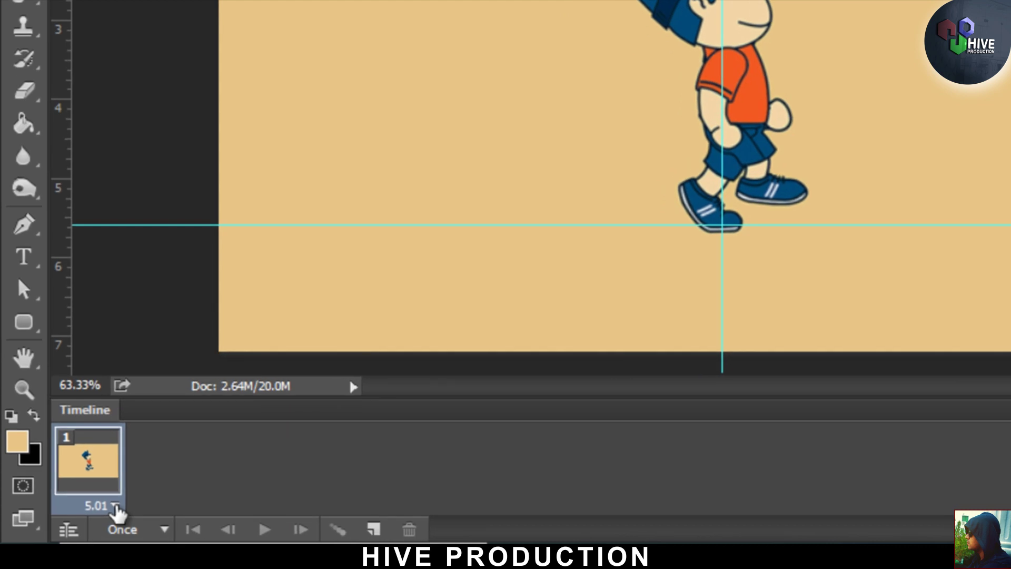
{"action": "left_click", "coordinate": [114, 507]}
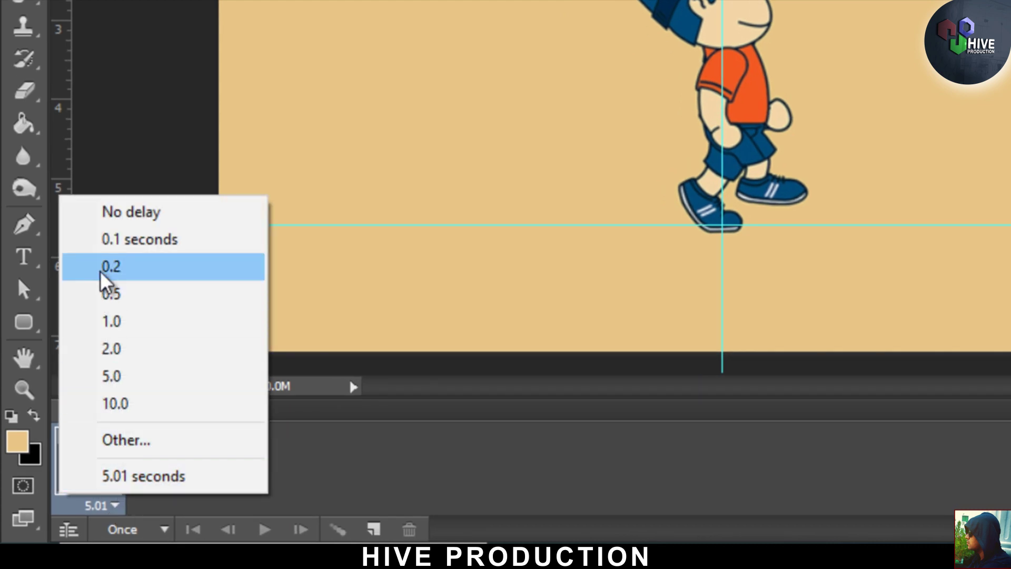
{"action": "left_click", "coordinate": [123, 273]}
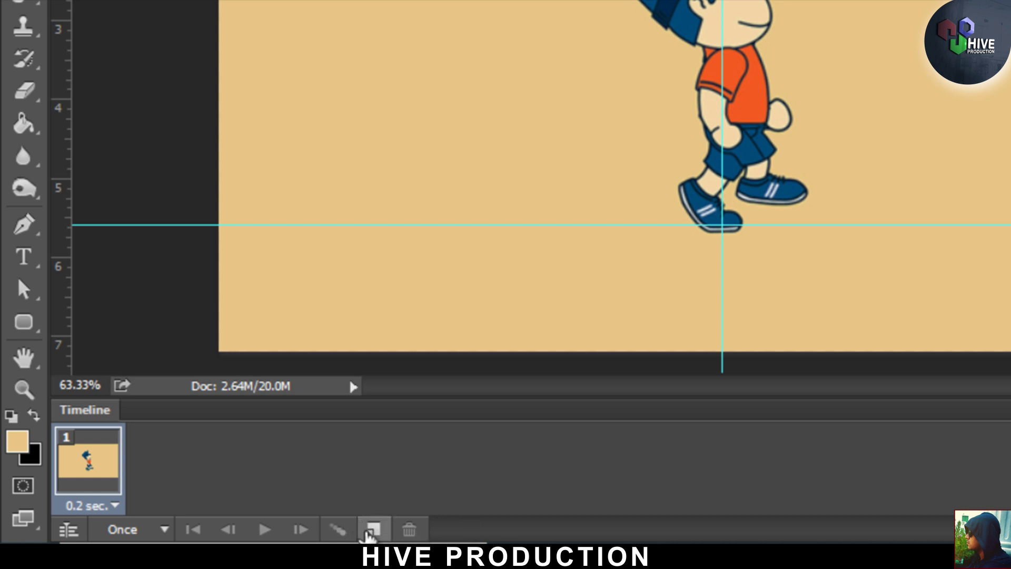
Step: Duplicate the first frame until the timeline holds ten frames
{"action": "left_click", "coordinate": [372, 530]}
{"action": "left_click", "coordinate": [373, 529]}
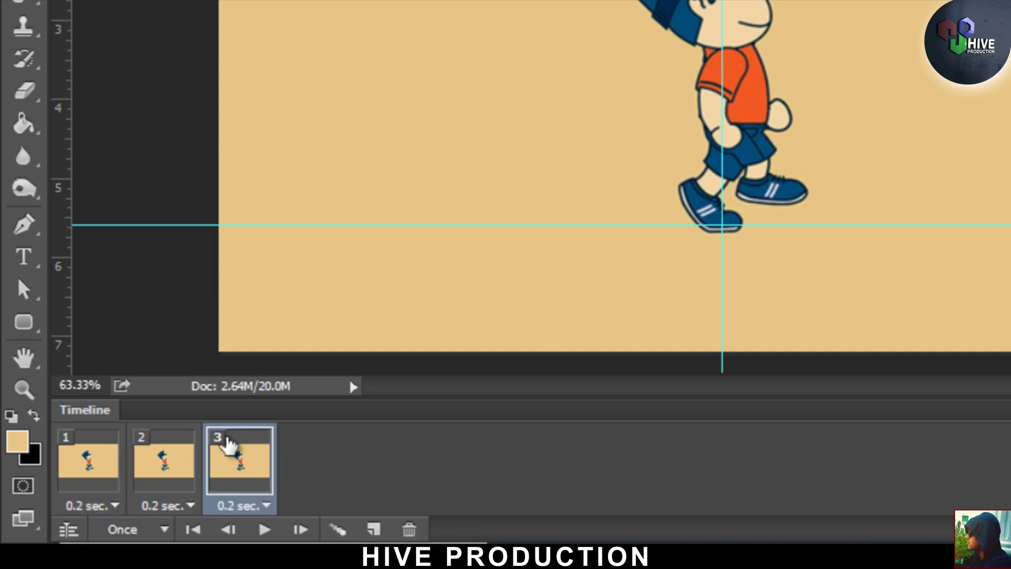
{"action": "left_click", "coordinate": [373, 529]}
{"action": "left_click", "coordinate": [372, 529]}
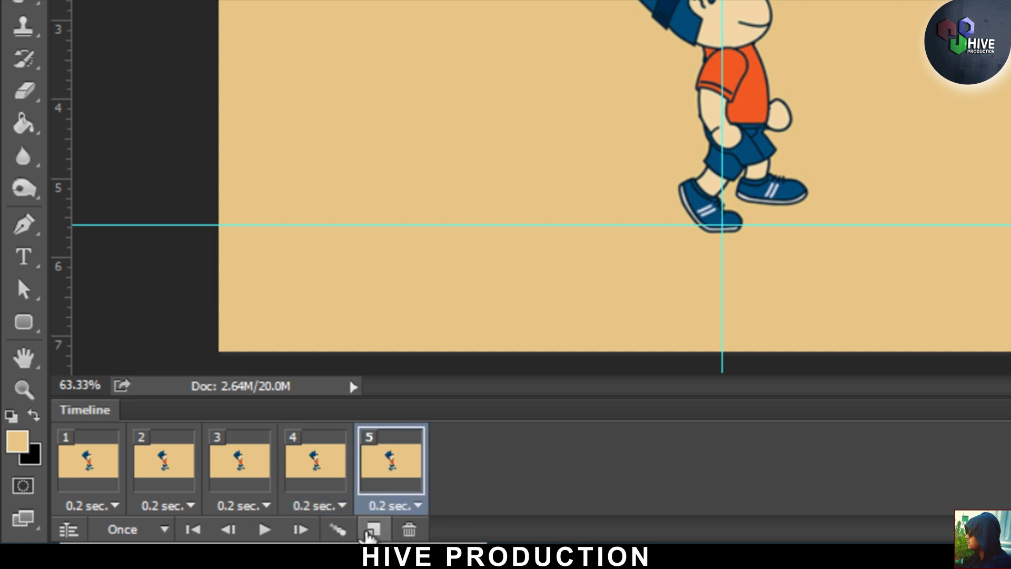
{"action": "left_click", "coordinate": [373, 529]}
{"action": "left_click", "coordinate": [372, 529]}
{"action": "left_click", "coordinate": [372, 529]}
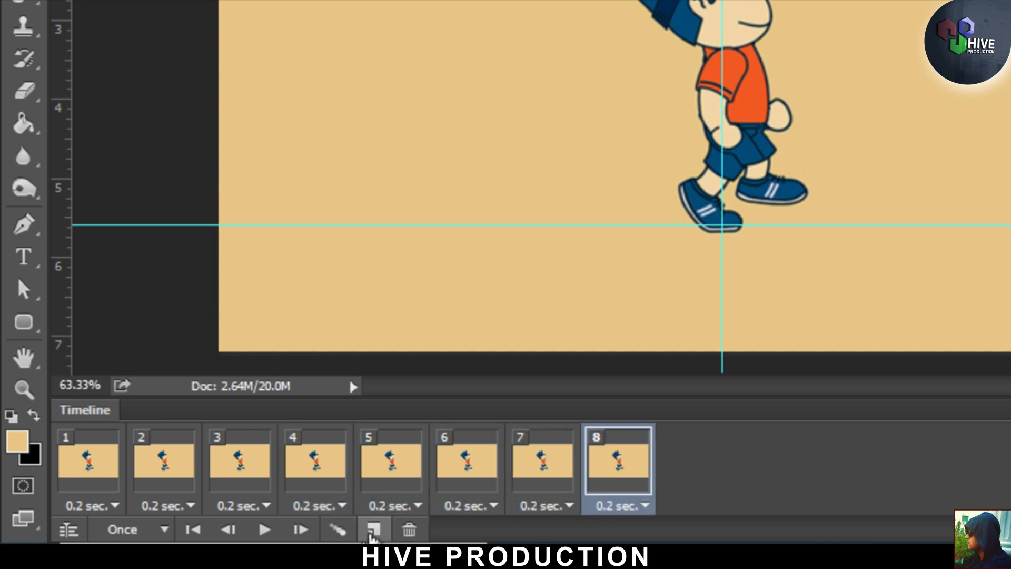
{"action": "left_click", "coordinate": [372, 530]}
{"action": "left_click", "coordinate": [372, 529]}
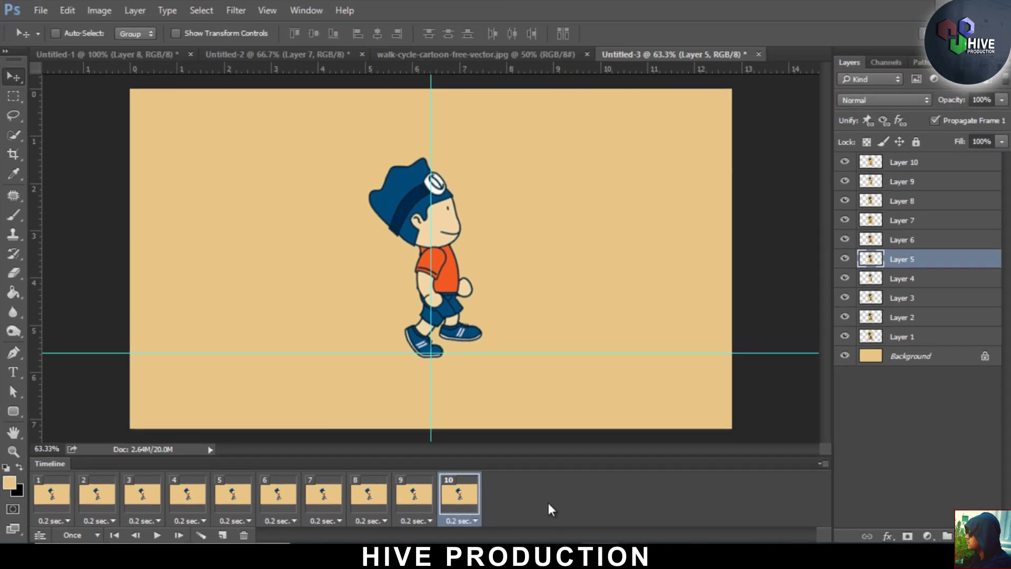
Step: Hide Layers 1–10, then make frames 1, 2 and 3 show only Layers 1, 2 and 3
{"action": "left_click", "coordinate": [46, 499]}
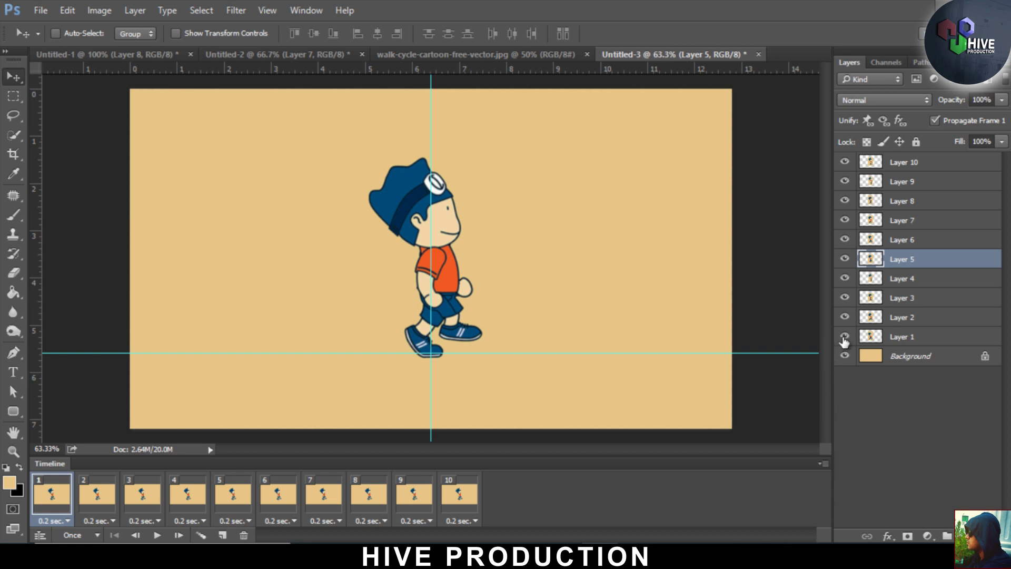
{"action": "left_click_drag", "start_coordinate": [844, 340], "coordinate": [846, 162]}
{"action": "left_click", "coordinate": [916, 337]}
{"action": "left_click", "coordinate": [844, 337]}
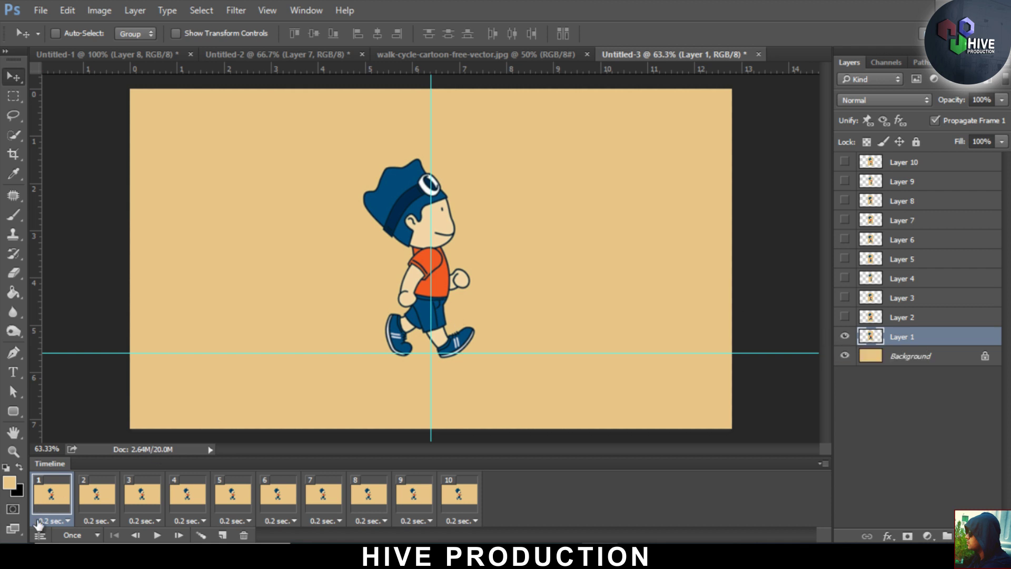
{"action": "left_click", "coordinate": [87, 492]}
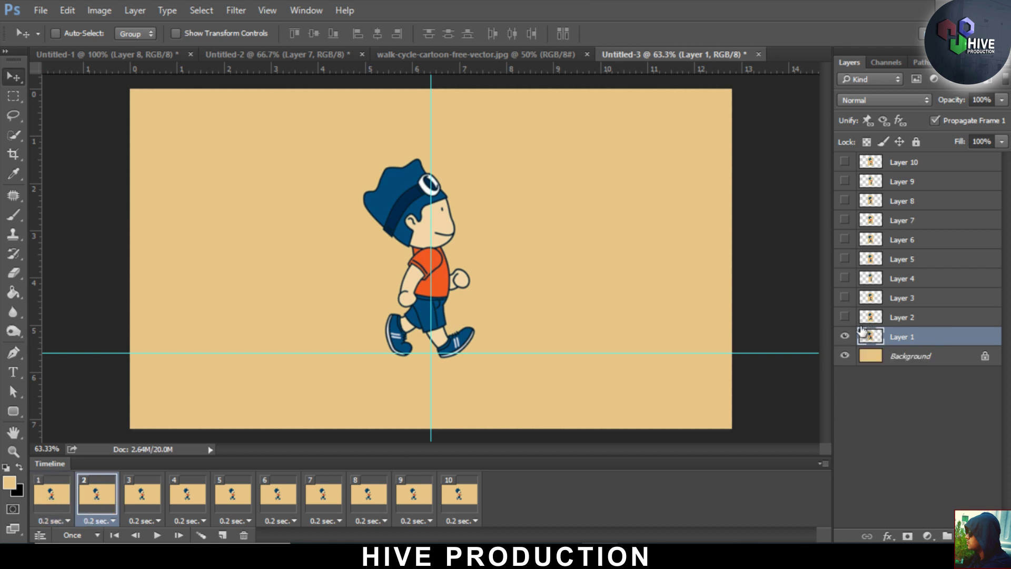
{"action": "left_click", "coordinate": [844, 317]}
{"action": "left_click", "coordinate": [846, 337]}
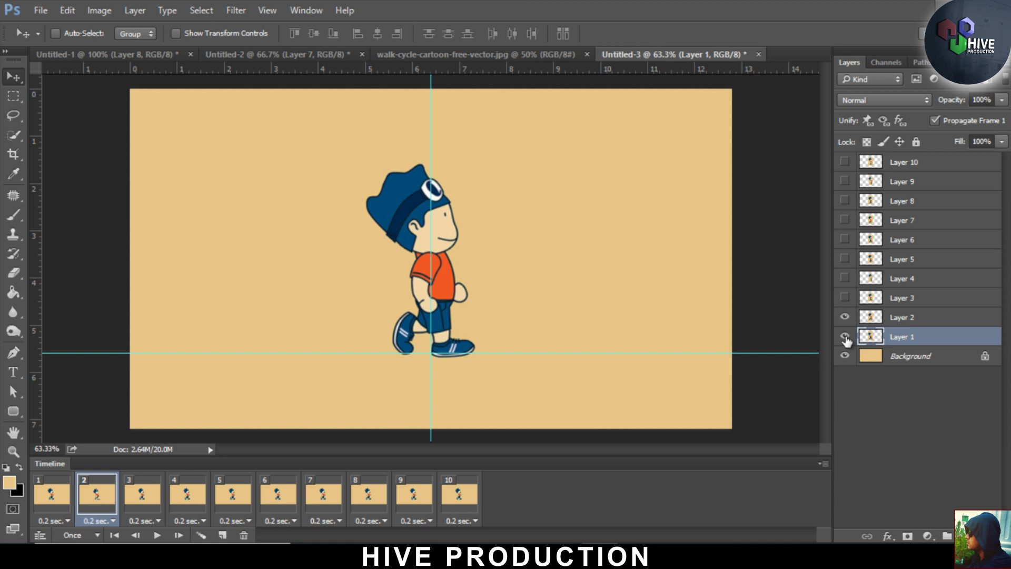
{"action": "left_click", "coordinate": [150, 504]}
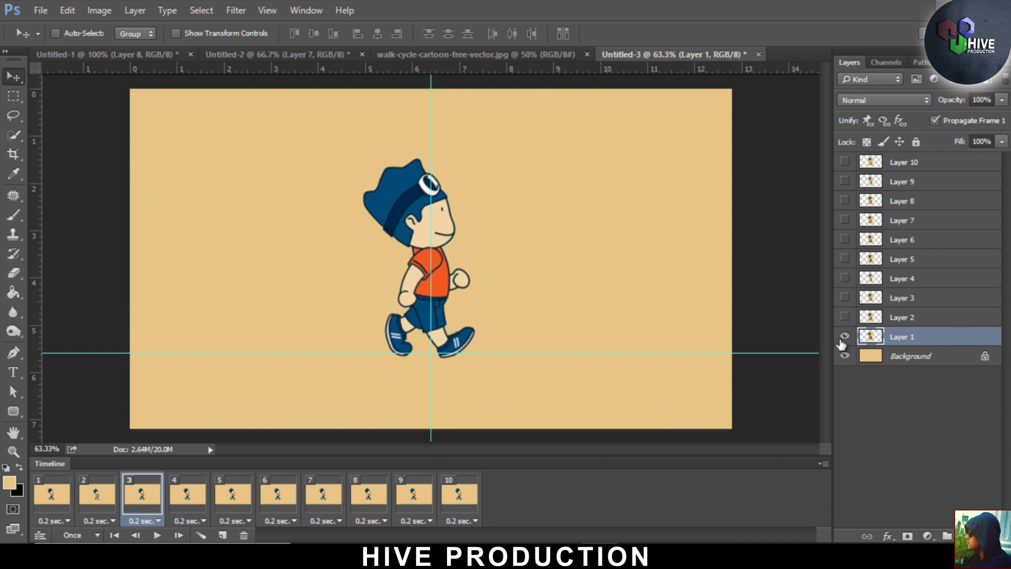
{"action": "left_click", "coordinate": [845, 297]}
{"action": "left_click", "coordinate": [845, 337]}
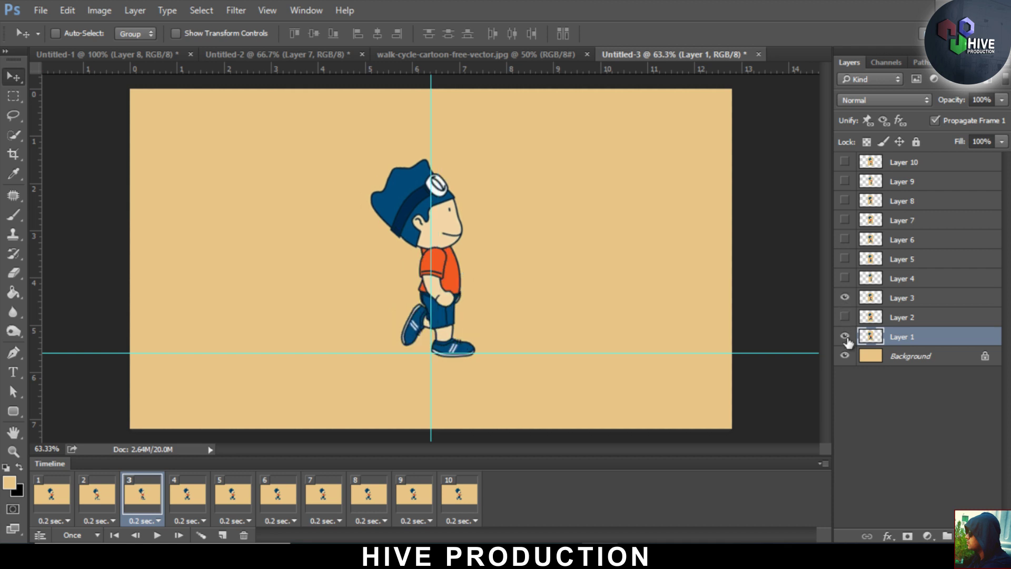
{"action": "left_click", "coordinate": [845, 336]}
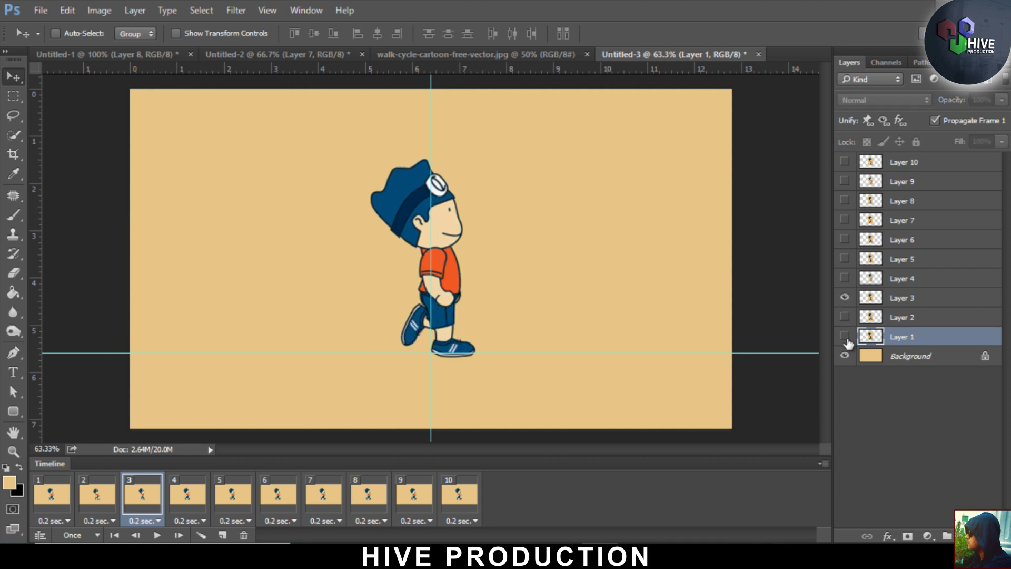
Step: Make frames 4 through 7 show only their own pose, Layers 4 through 7
{"action": "left_click", "coordinate": [188, 497]}
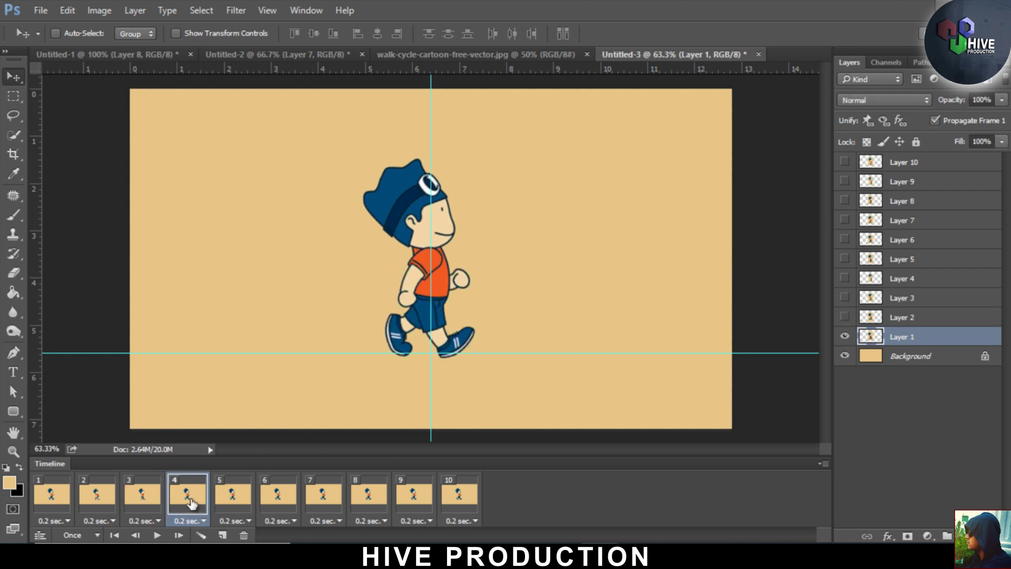
{"action": "left_click", "coordinate": [845, 278]}
{"action": "left_click", "coordinate": [845, 336]}
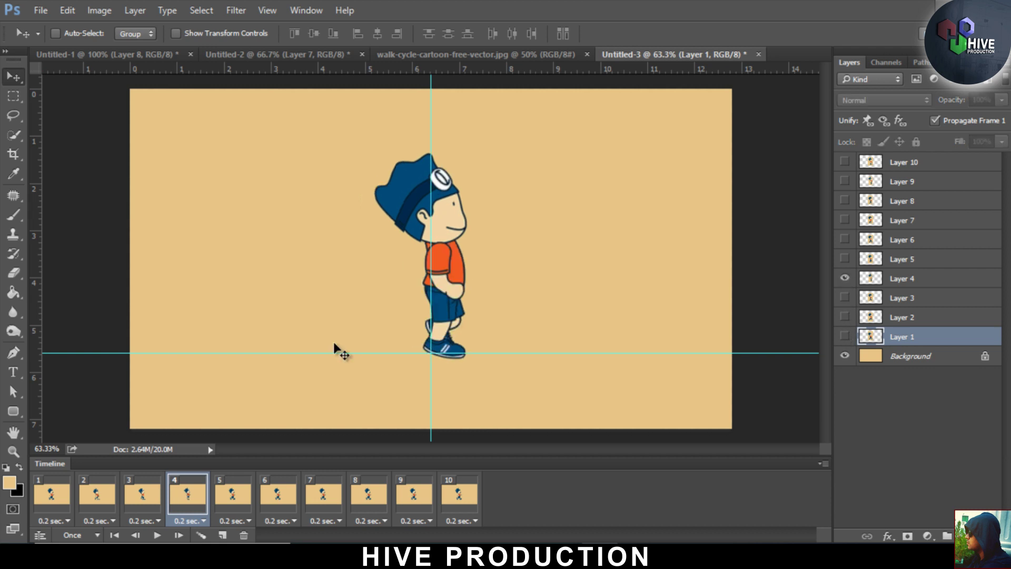
{"action": "left_click", "coordinate": [228, 507]}
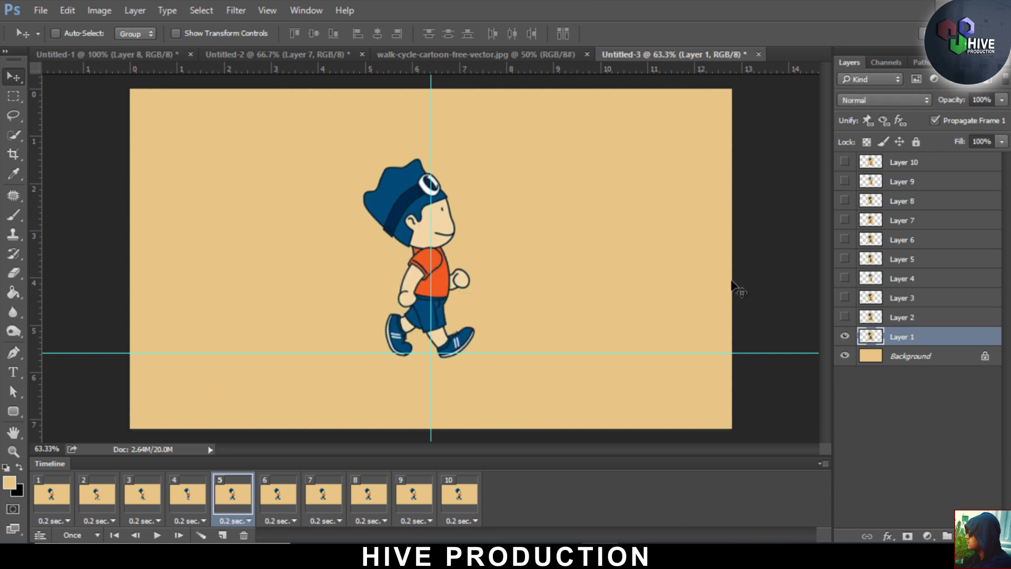
{"action": "left_click", "coordinate": [844, 259]}
{"action": "left_click", "coordinate": [845, 337]}
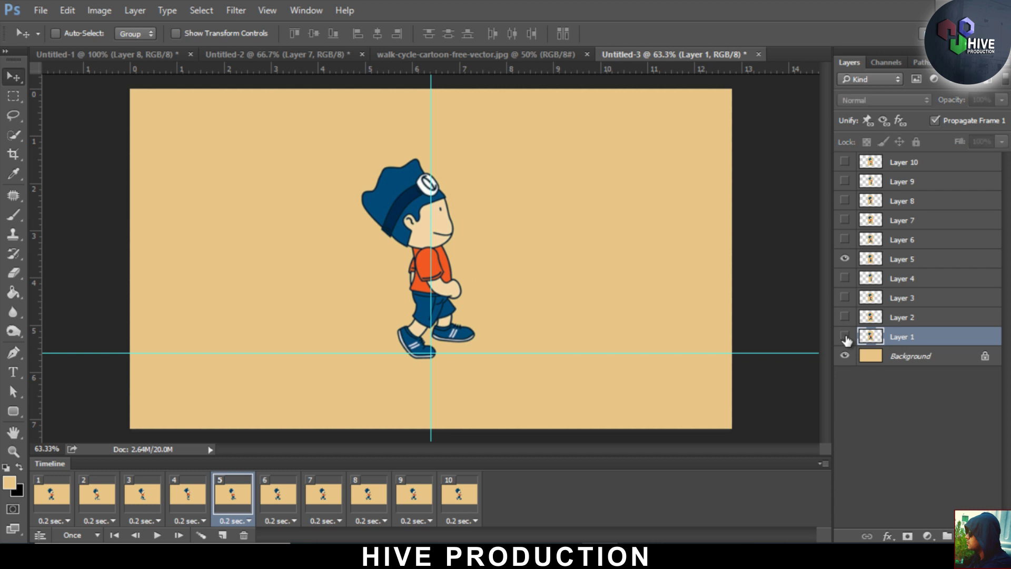
{"action": "left_click", "coordinate": [269, 506]}
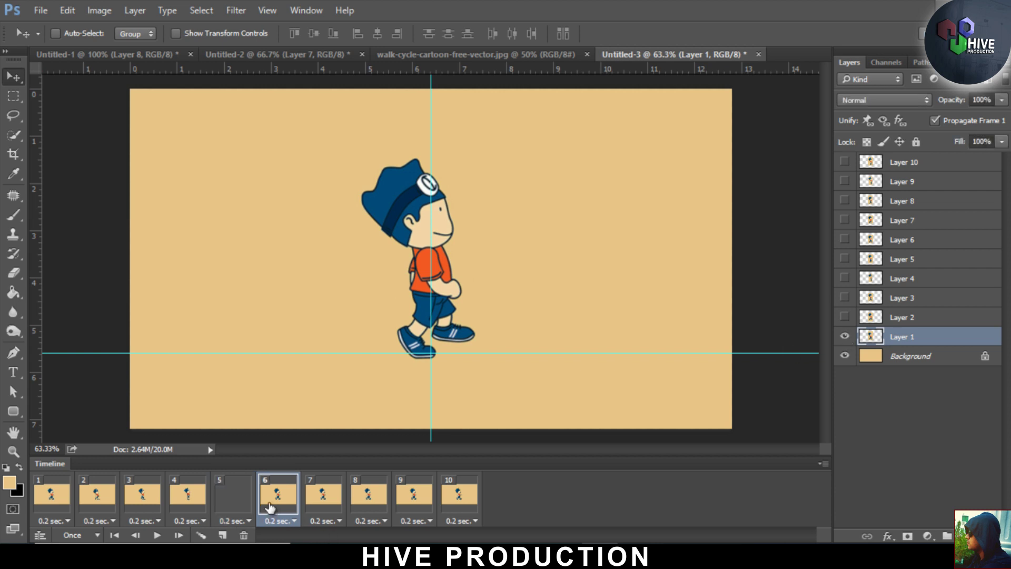
{"action": "left_click", "coordinate": [845, 240]}
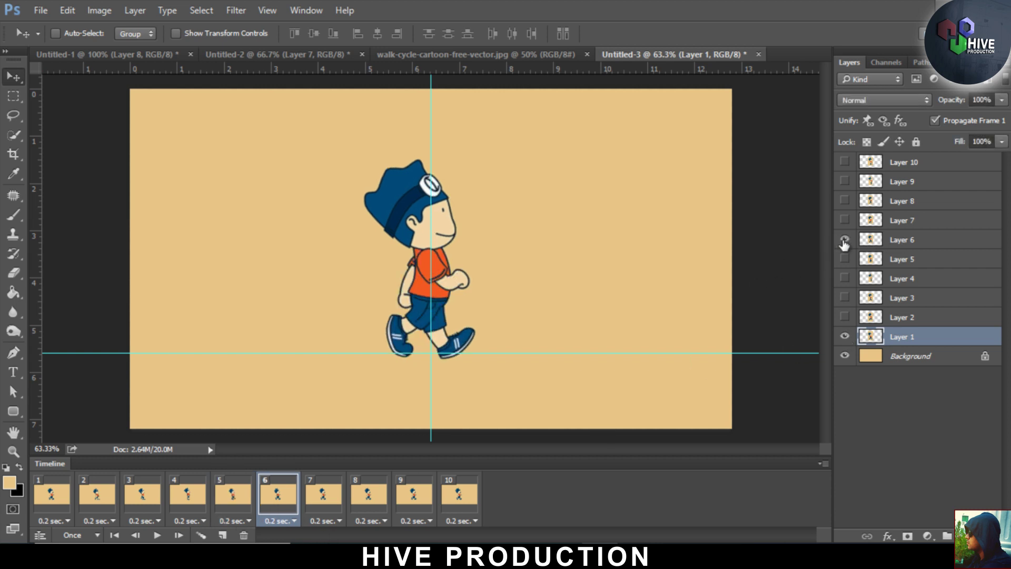
{"action": "left_click", "coordinate": [845, 336]}
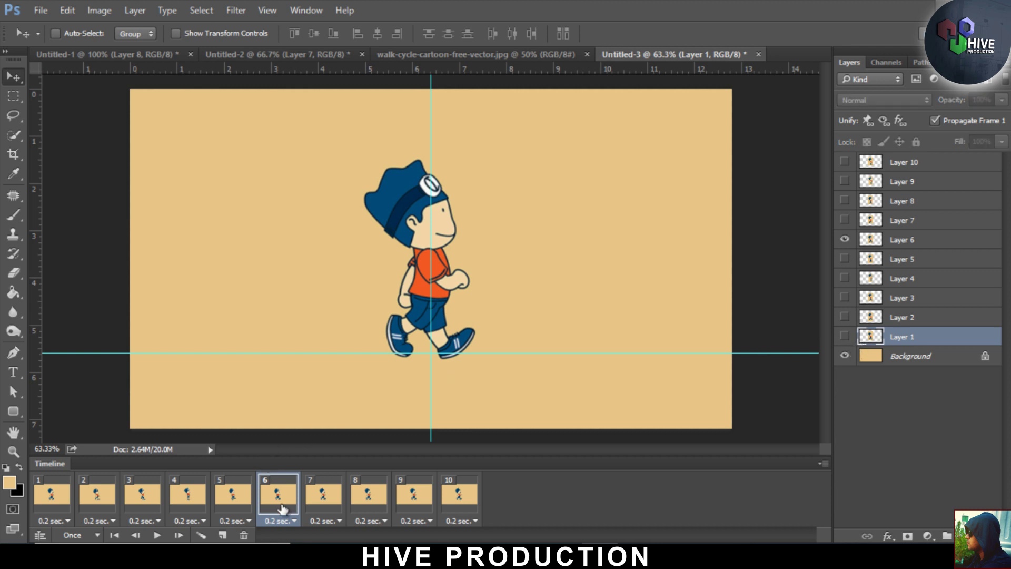
{"action": "left_click", "coordinate": [324, 505]}
{"action": "left_click", "coordinate": [844, 220]}
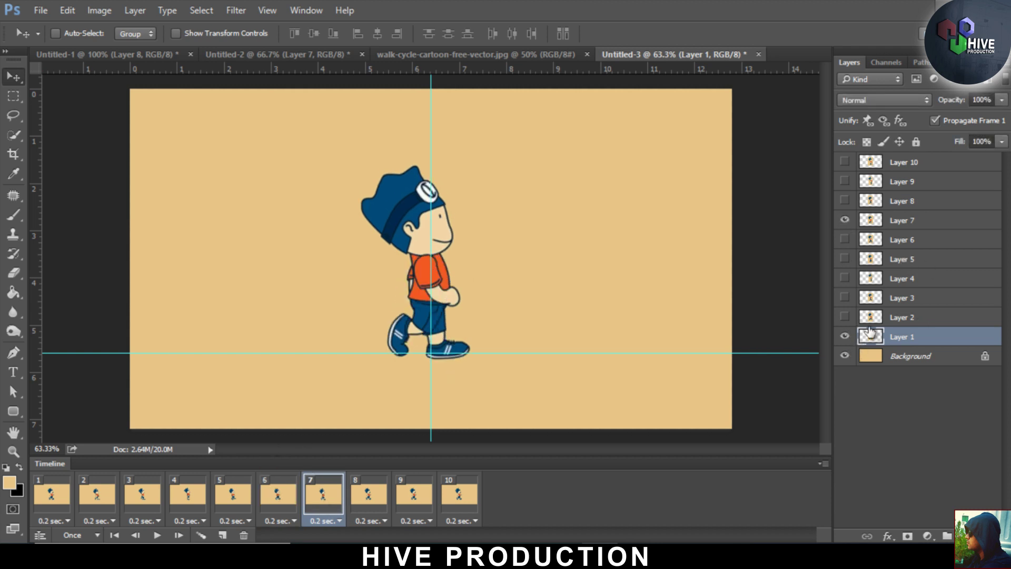
{"action": "left_click", "coordinate": [844, 336]}
Step: Make frames 8, 9 and 10 show only Layers 8, 9 and 10
{"action": "left_click", "coordinate": [367, 507]}
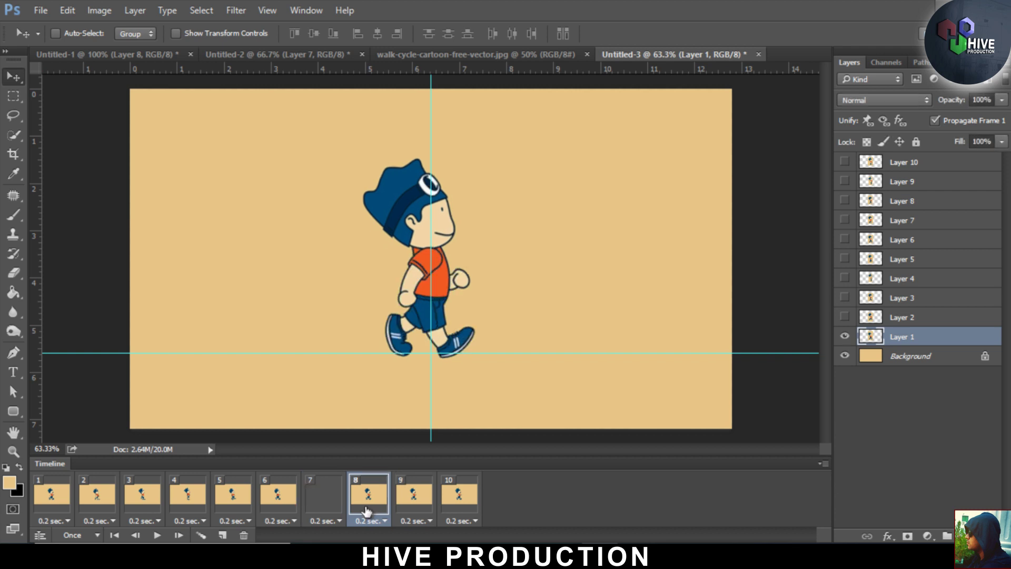
{"action": "left_click", "coordinate": [845, 201]}
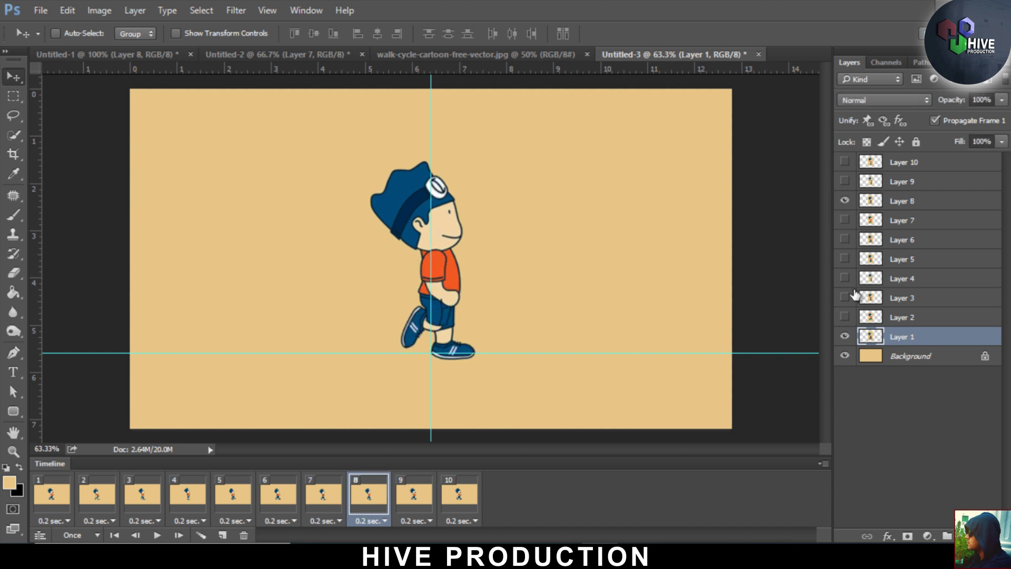
{"action": "left_click", "coordinate": [845, 337]}
{"action": "left_click", "coordinate": [414, 494]}
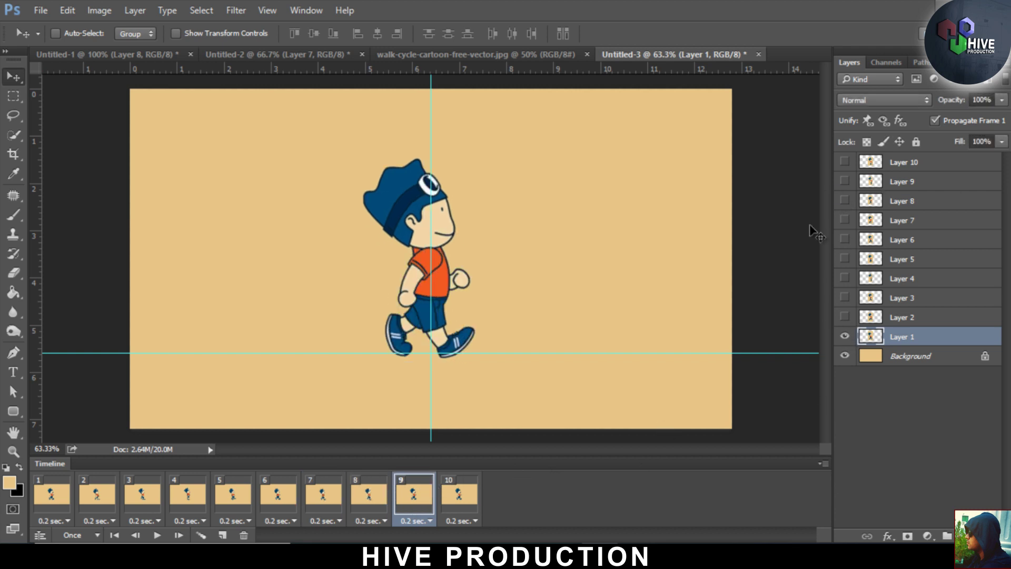
{"action": "left_click", "coordinate": [845, 182]}
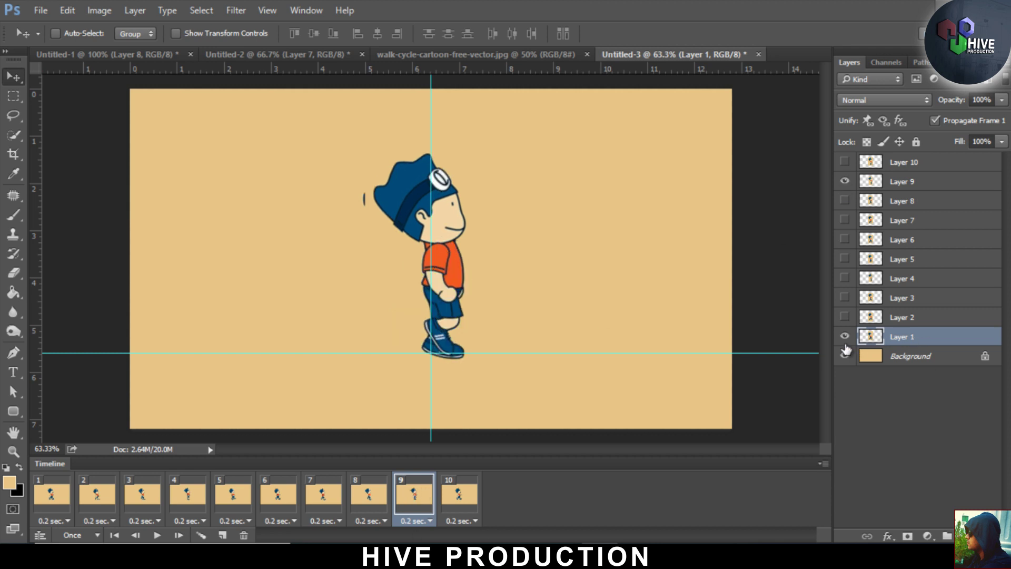
{"action": "left_click", "coordinate": [460, 494]}
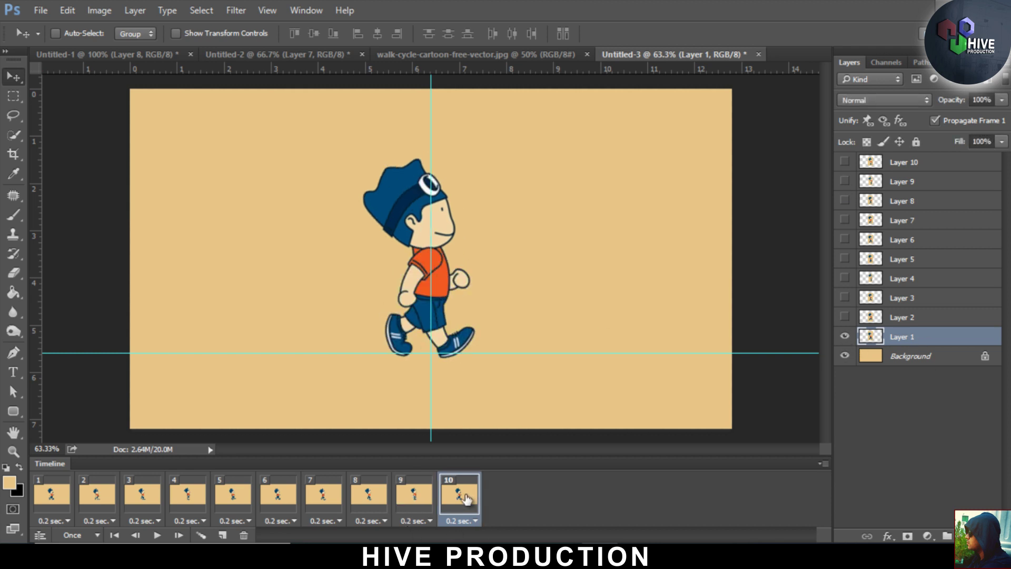
{"action": "left_click", "coordinate": [845, 162]}
{"action": "left_click", "coordinate": [845, 336]}
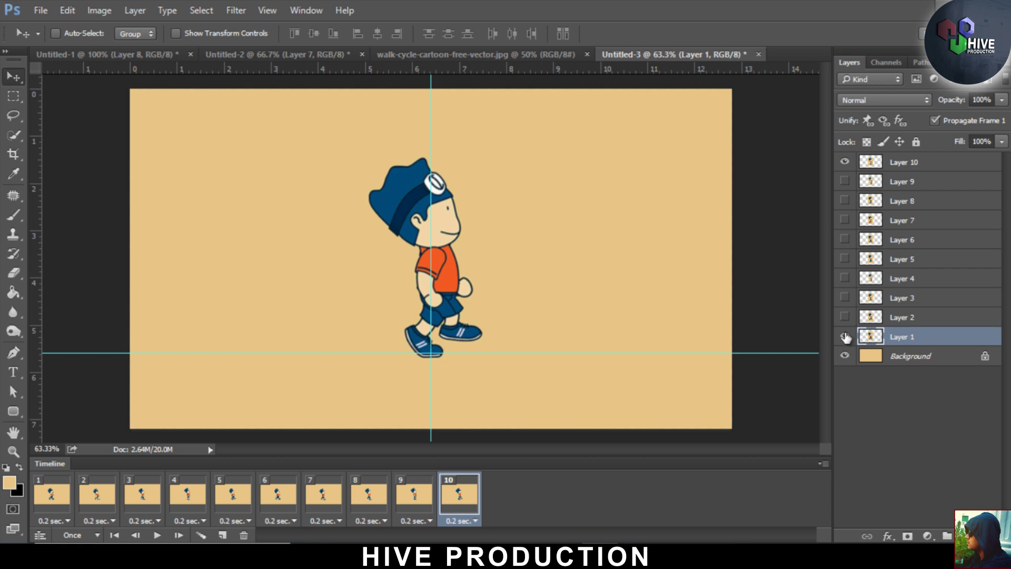
{"action": "left_click", "coordinate": [845, 336]}
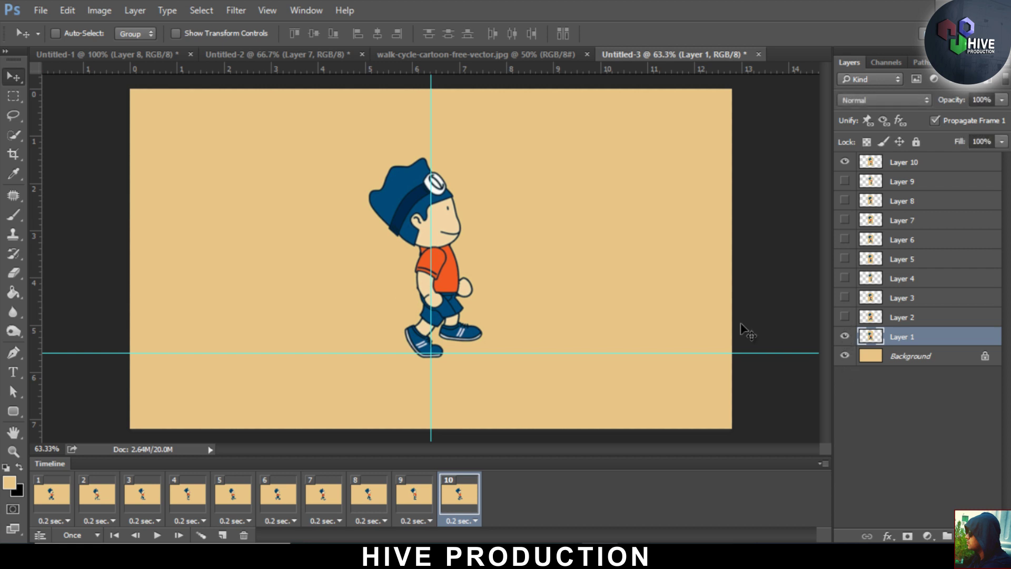
Step: Step through frames 1 to 10 to review each walking pose
{"action": "left_click", "coordinate": [52, 501]}
{"action": "left_click", "coordinate": [95, 503]}
{"action": "left_click", "coordinate": [135, 503]}
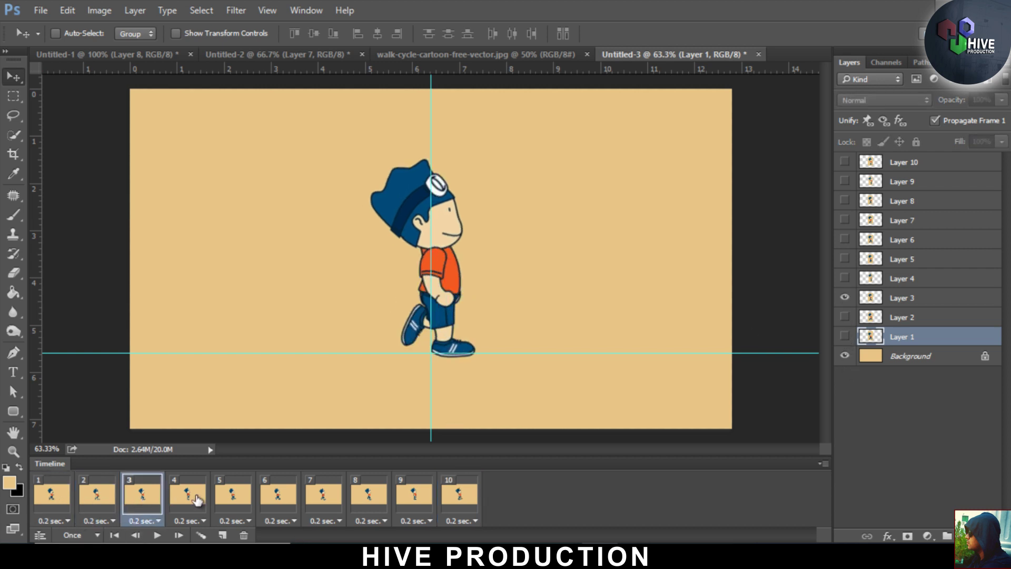
{"action": "left_click", "coordinate": [198, 500]}
{"action": "left_click", "coordinate": [248, 504]}
{"action": "left_click", "coordinate": [274, 505]}
{"action": "left_click", "coordinate": [327, 504]}
{"action": "left_click", "coordinate": [377, 505]}
{"action": "left_click", "coordinate": [418, 505]}
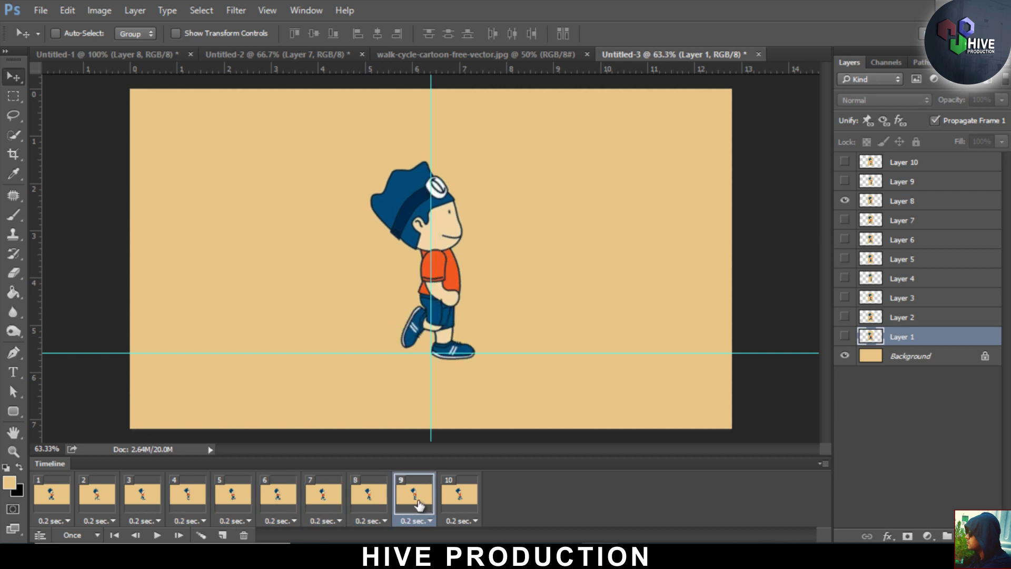
{"action": "left_click", "coordinate": [461, 504]}
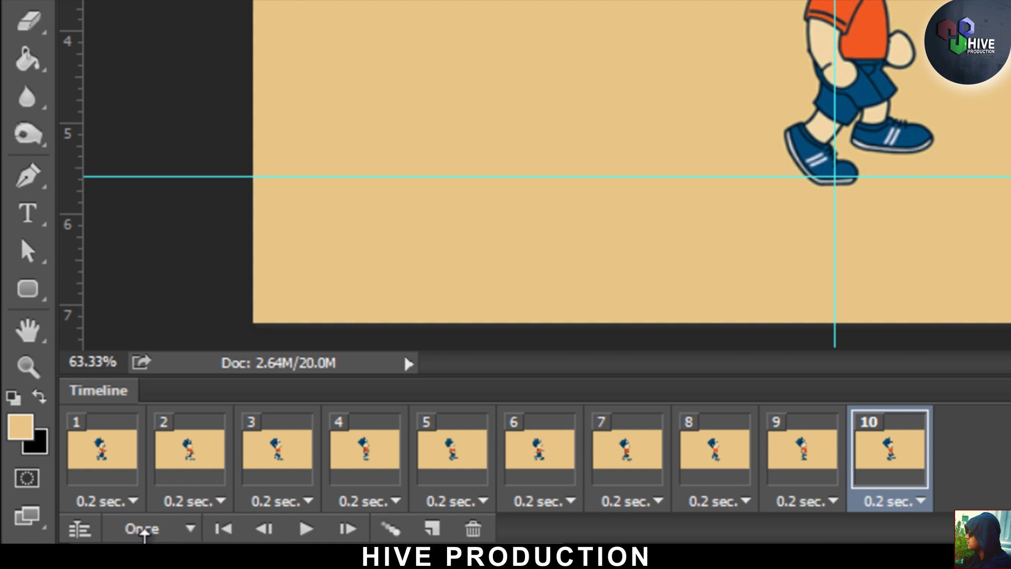
Step: Change the animation looping from Once to Forever and play the ten-frame walk cycle
{"action": "left_click", "coordinate": [144, 529]}
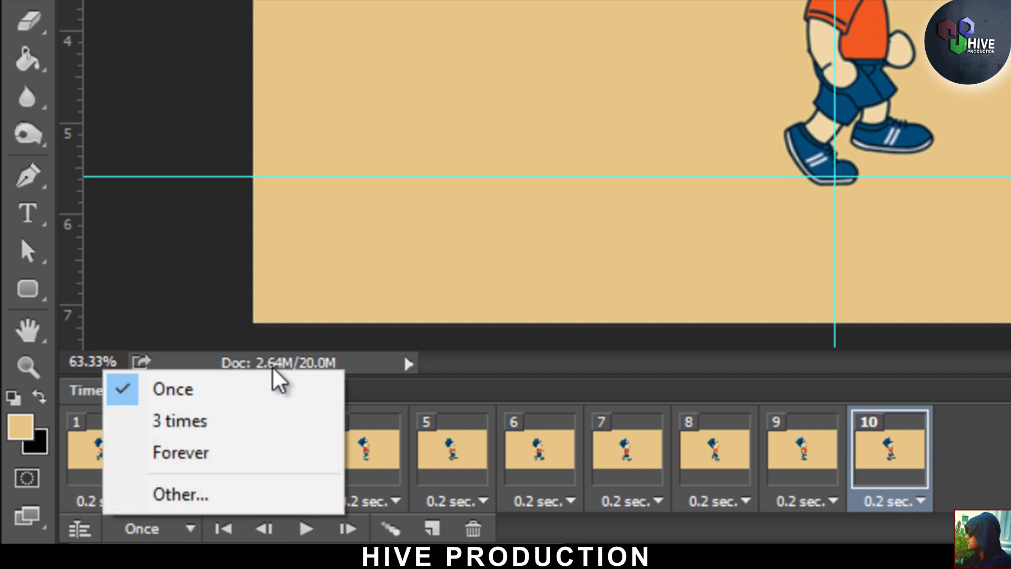
{"action": "left_click", "coordinate": [189, 454]}
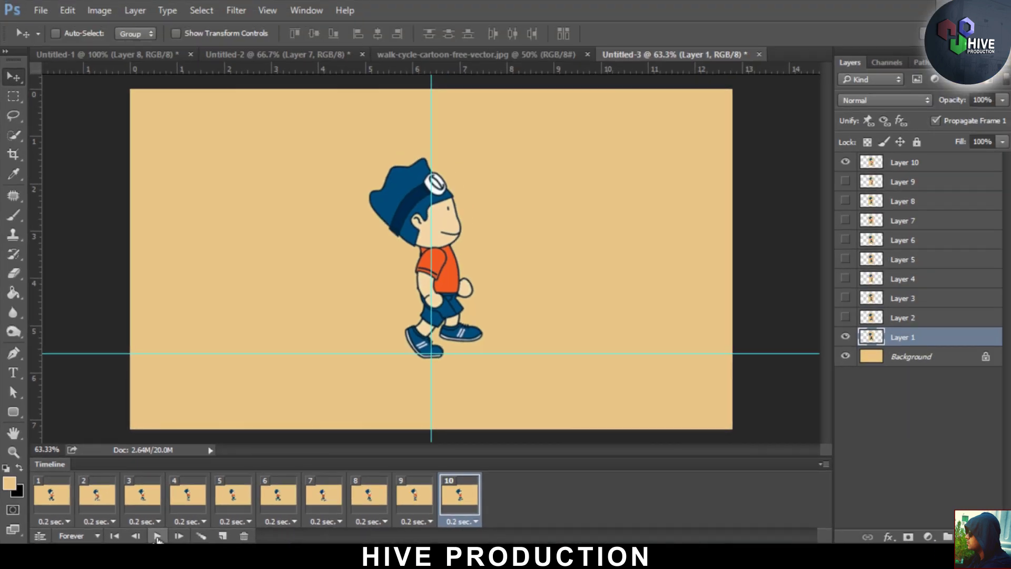
{"action": "left_click", "coordinate": [157, 538]}
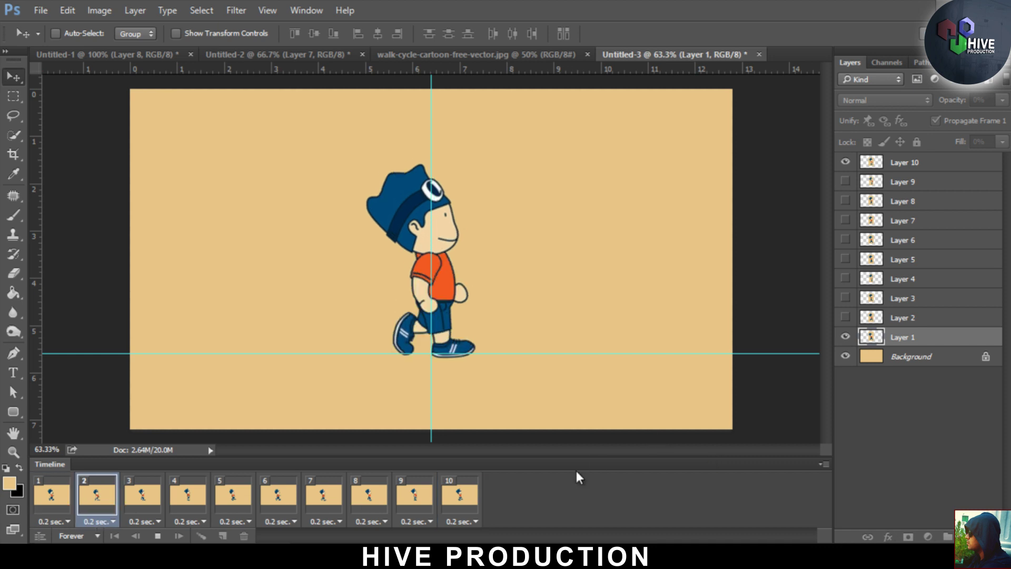
{"action": "left_click", "coordinate": [156, 536]}
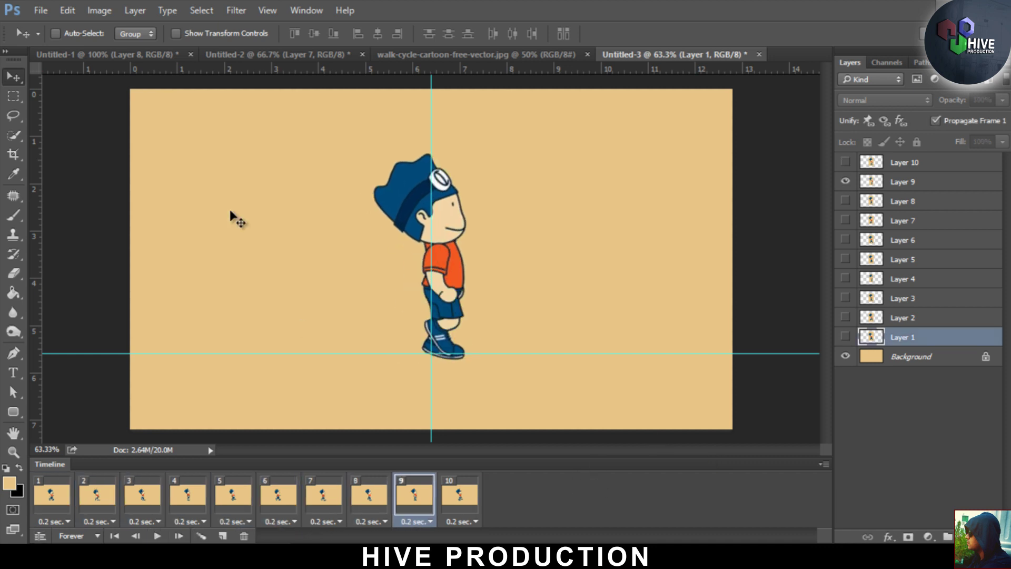
{"action": "left_click", "coordinate": [100, 54]}
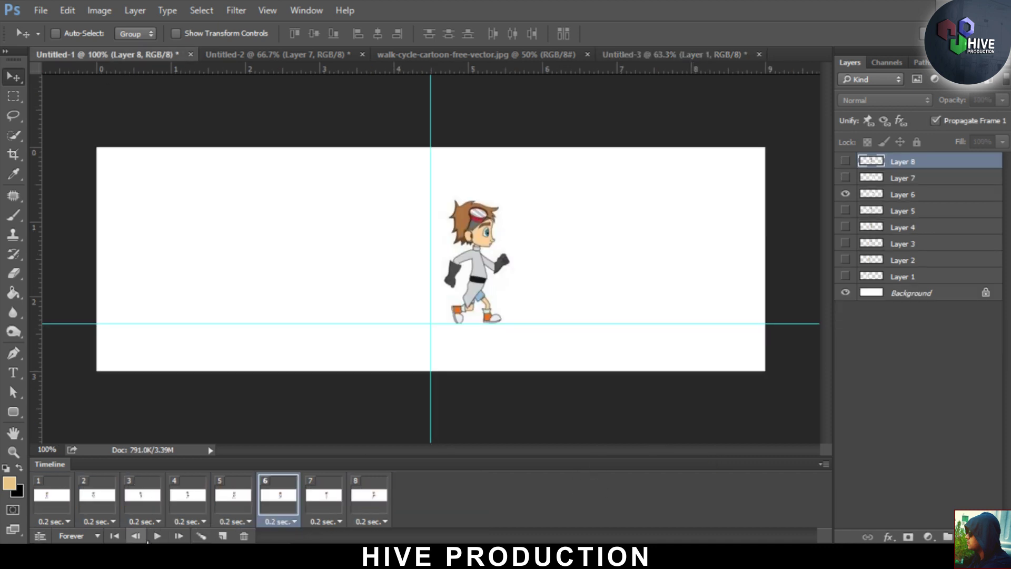
{"action": "left_click", "coordinate": [157, 536]}
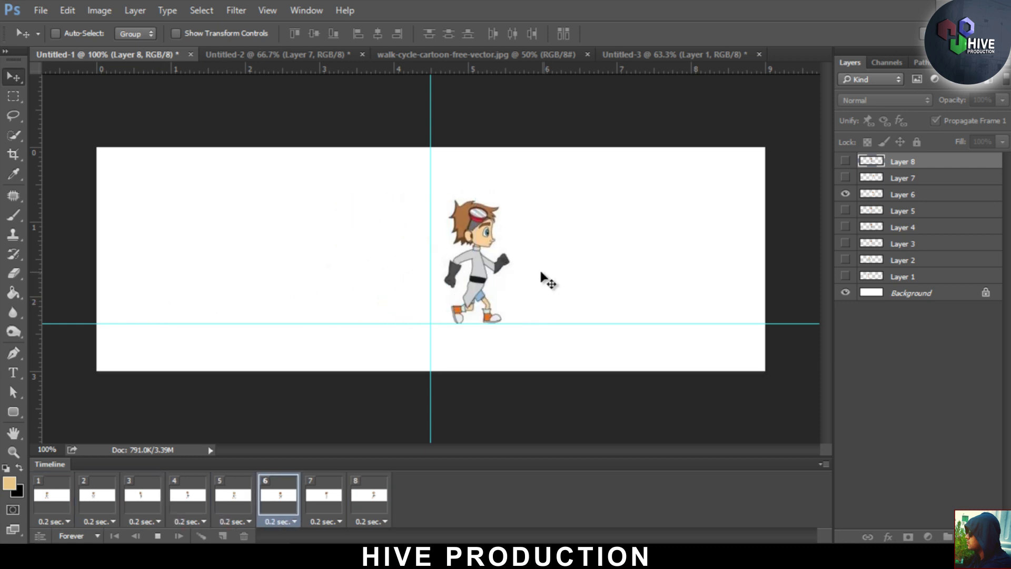
{"action": "key", "text": "space"}
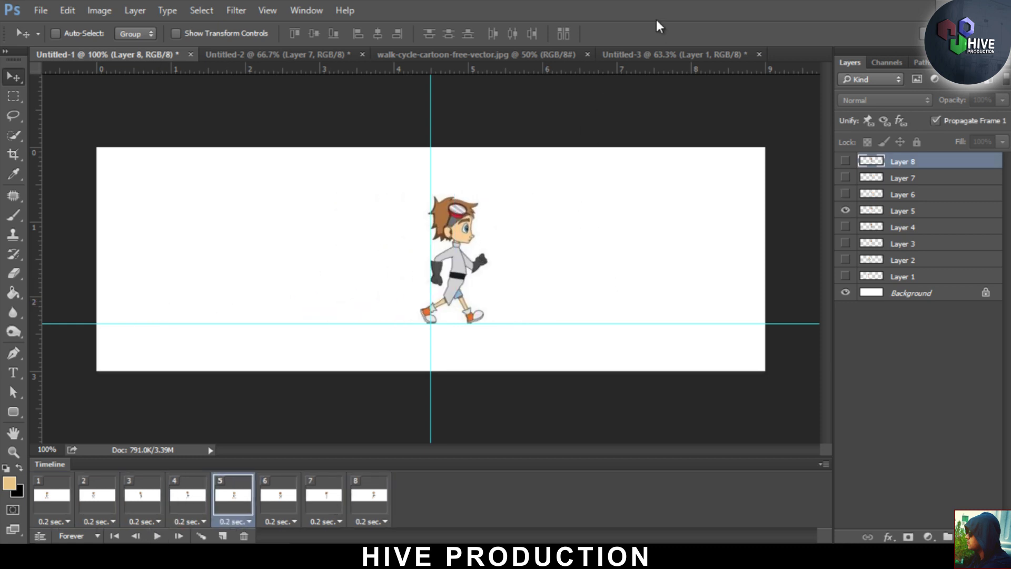
{"action": "left_click", "coordinate": [606, 57]}
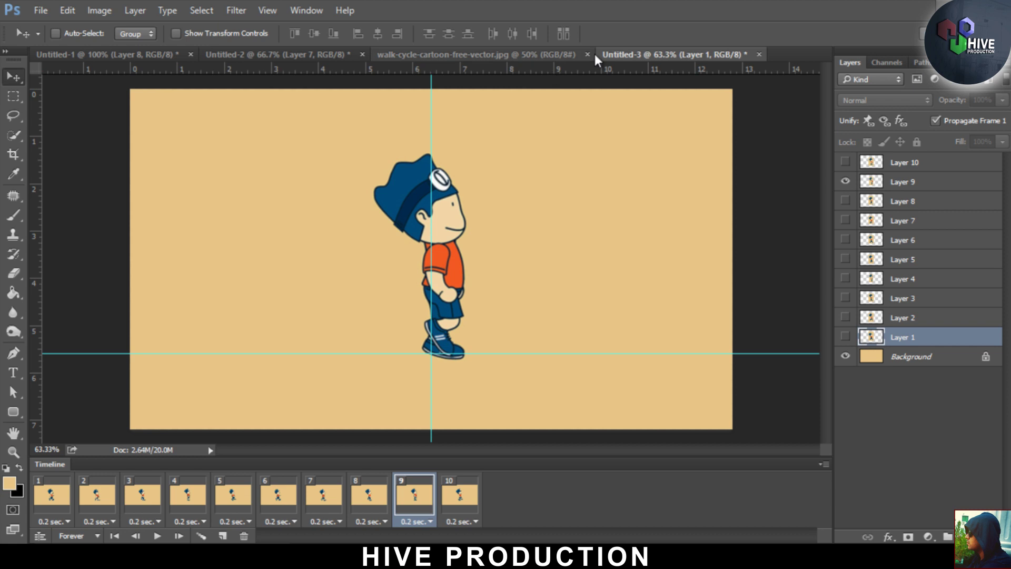
{"action": "left_click", "coordinate": [879, 167]}
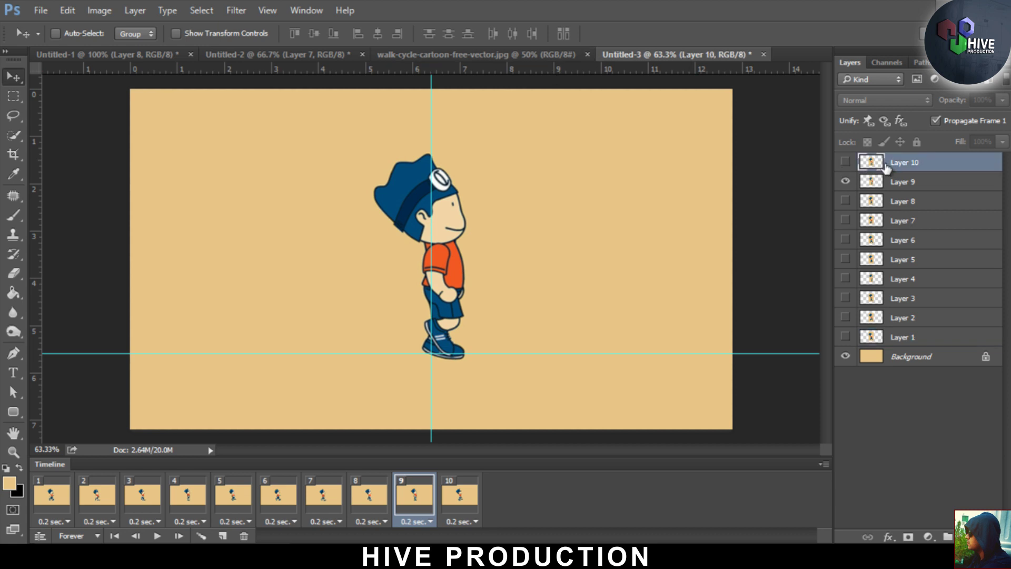
Step: Shift the boy left on the canvas in frames 1, 2 and 3
{"action": "left_click", "coordinate": [51, 495]}
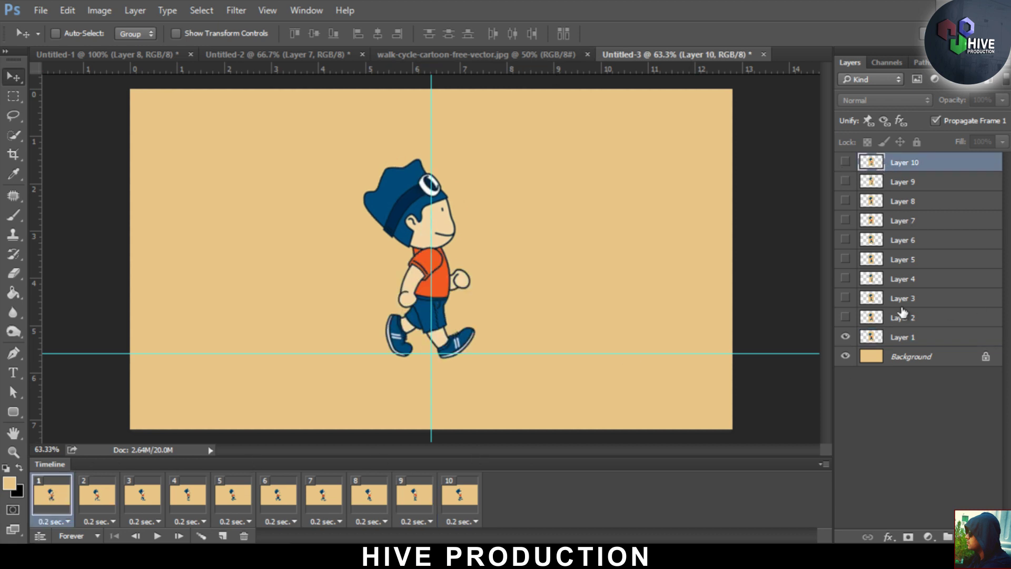
{"action": "left_click", "coordinate": [907, 341]}
{"action": "left_click_drag", "start_coordinate": [407, 304], "coordinate": [313, 304]}
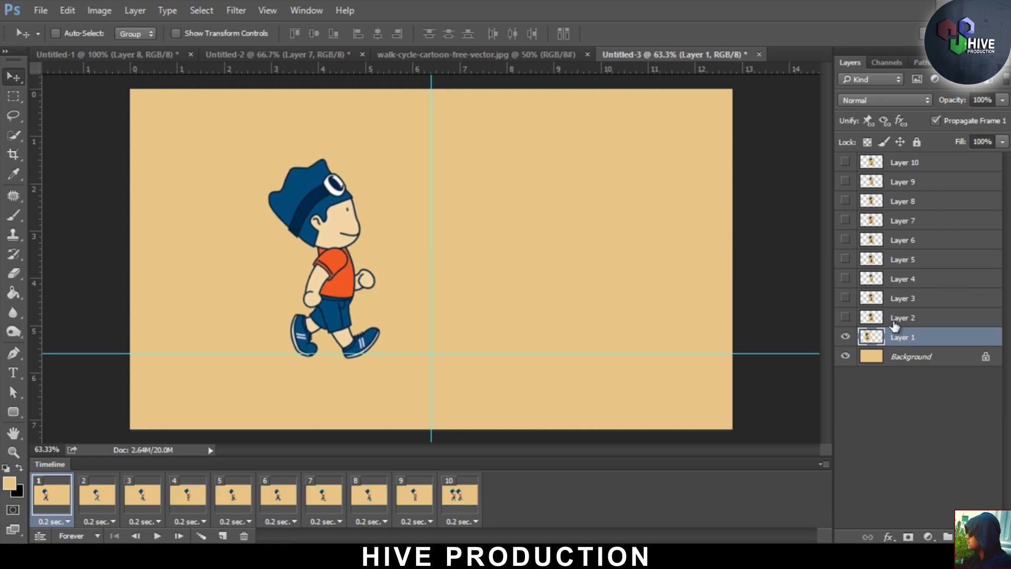
{"action": "left_click", "coordinate": [894, 324]}
{"action": "left_click", "coordinate": [83, 511]}
{"action": "left_click", "coordinate": [845, 317]}
{"action": "left_click_drag", "start_coordinate": [444, 299], "coordinate": [362, 299]}
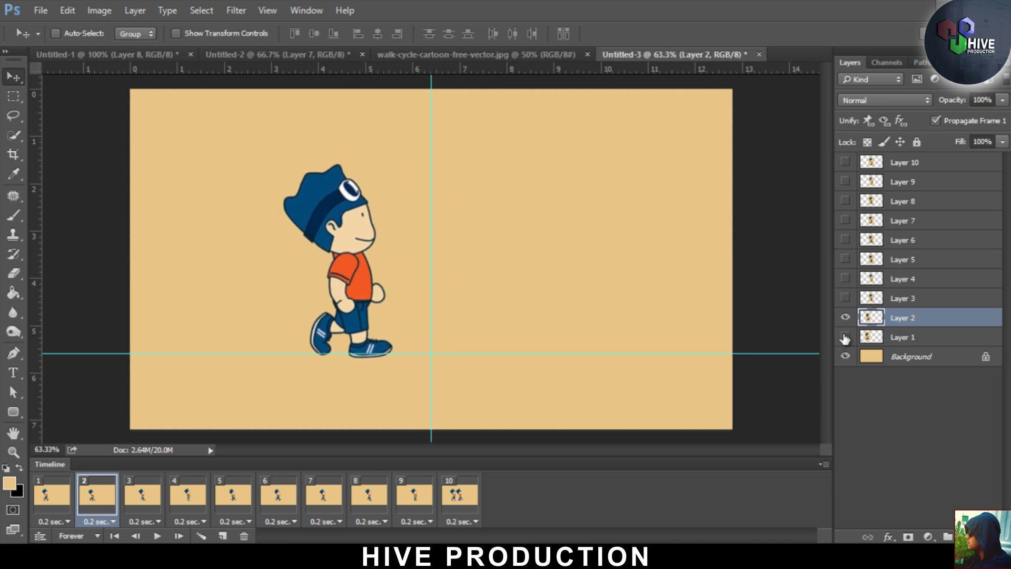
{"action": "left_click", "coordinate": [142, 497]}
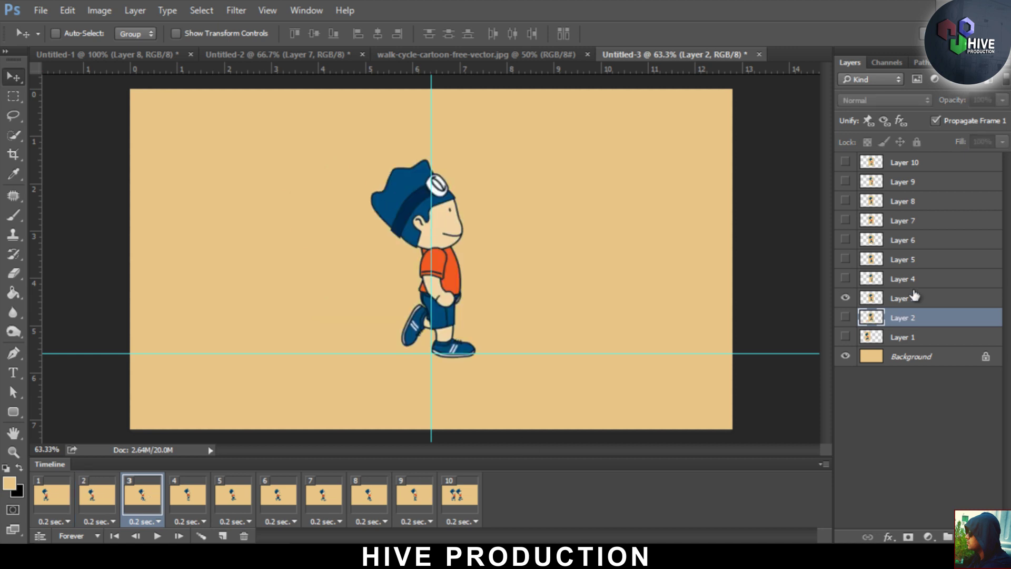
{"action": "left_click", "coordinate": [915, 301]}
{"action": "left_click_drag", "start_coordinate": [445, 300], "coordinate": [384, 301]}
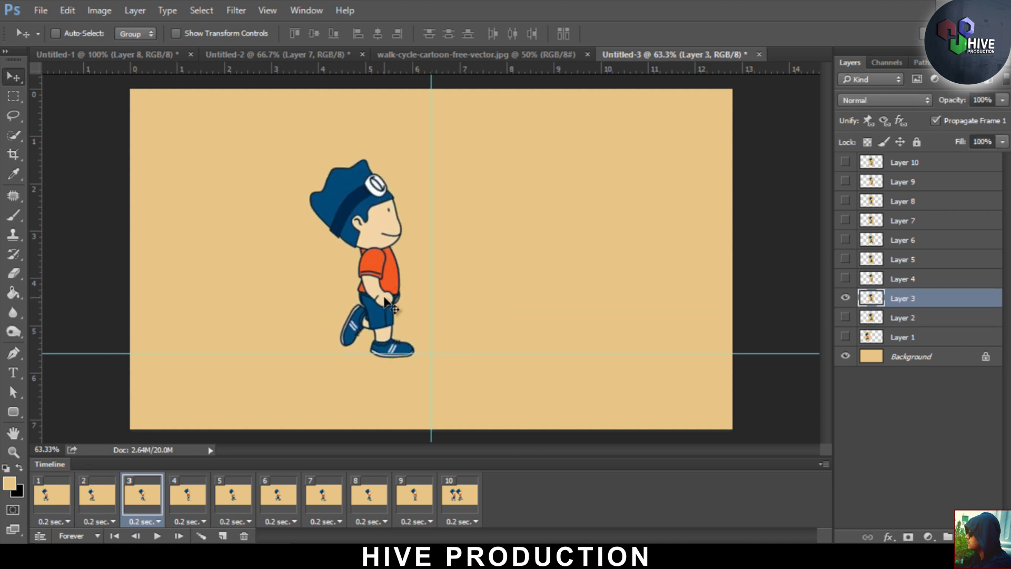
{"action": "left_click", "coordinate": [845, 318]}
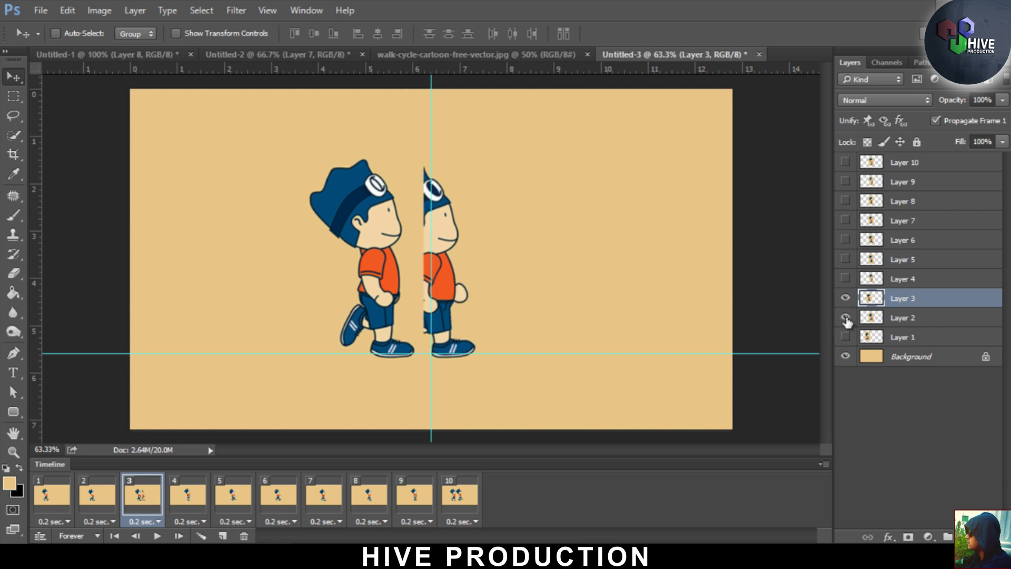
{"action": "left_click", "coordinate": [846, 318]}
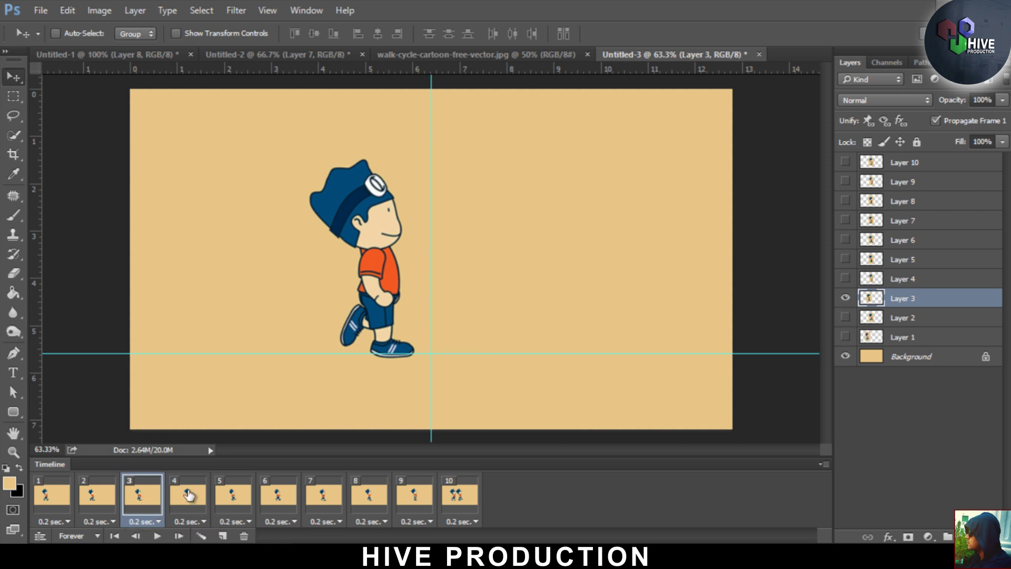
Step: Move frame 4's boy about 57 px left and frame 6's boy slightly right
{"action": "left_click", "coordinate": [188, 495]}
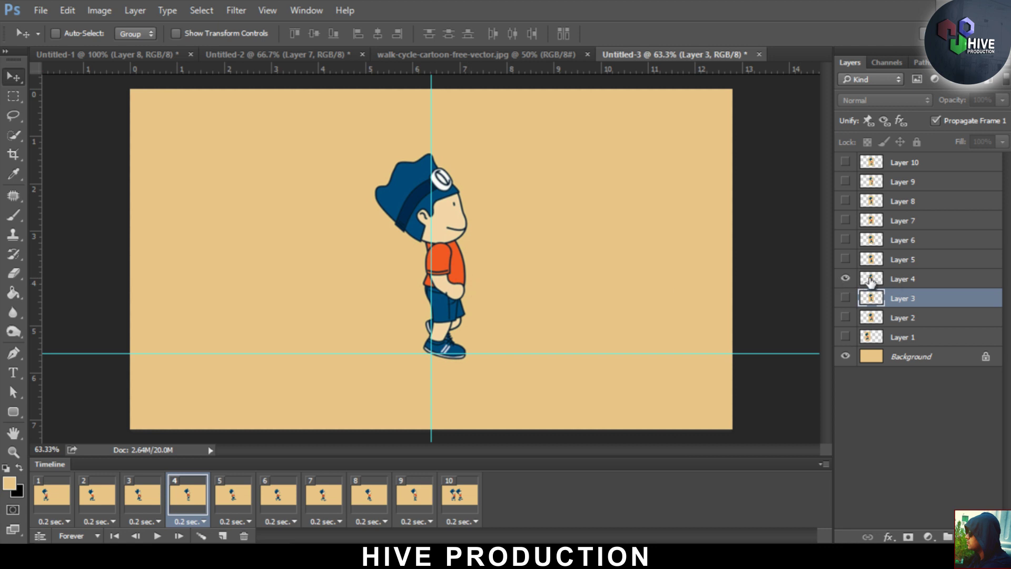
{"action": "left_click", "coordinate": [870, 282]}
{"action": "left_click_drag", "start_coordinate": [445, 270], "coordinate": [415, 270]}
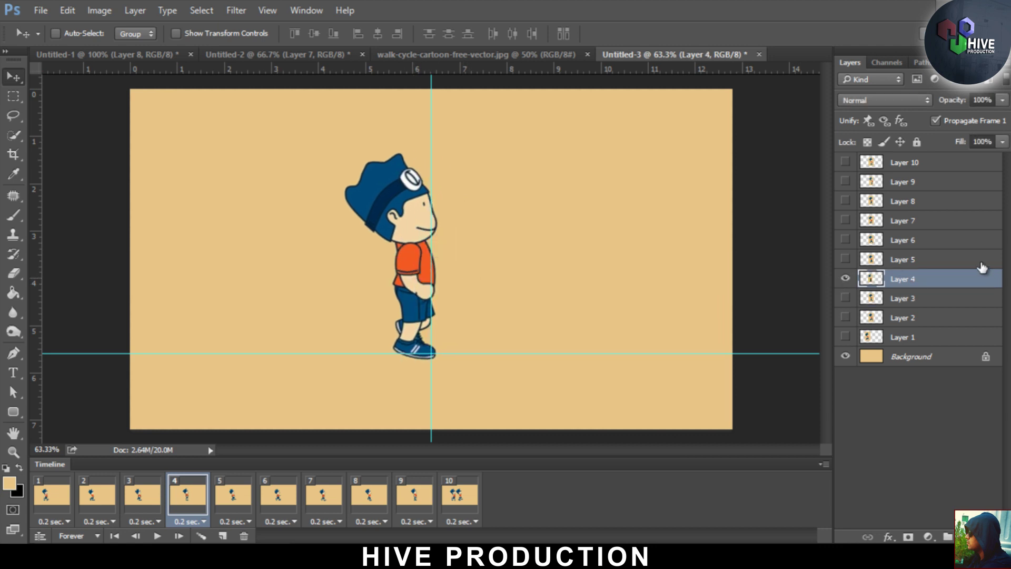
{"action": "left_click", "coordinate": [981, 262]}
{"action": "left_click", "coordinate": [231, 494]}
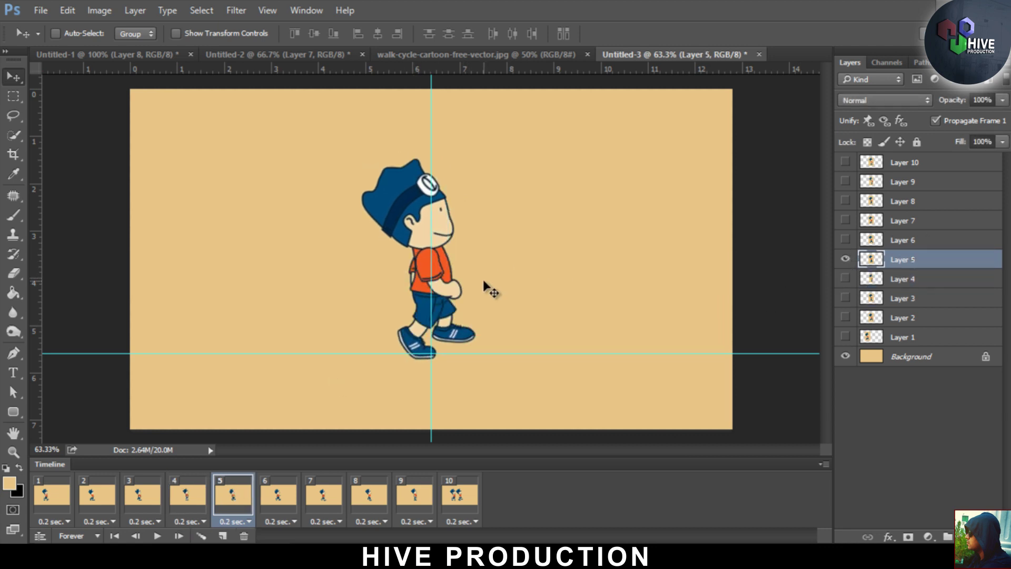
{"action": "left_click", "coordinate": [864, 241]}
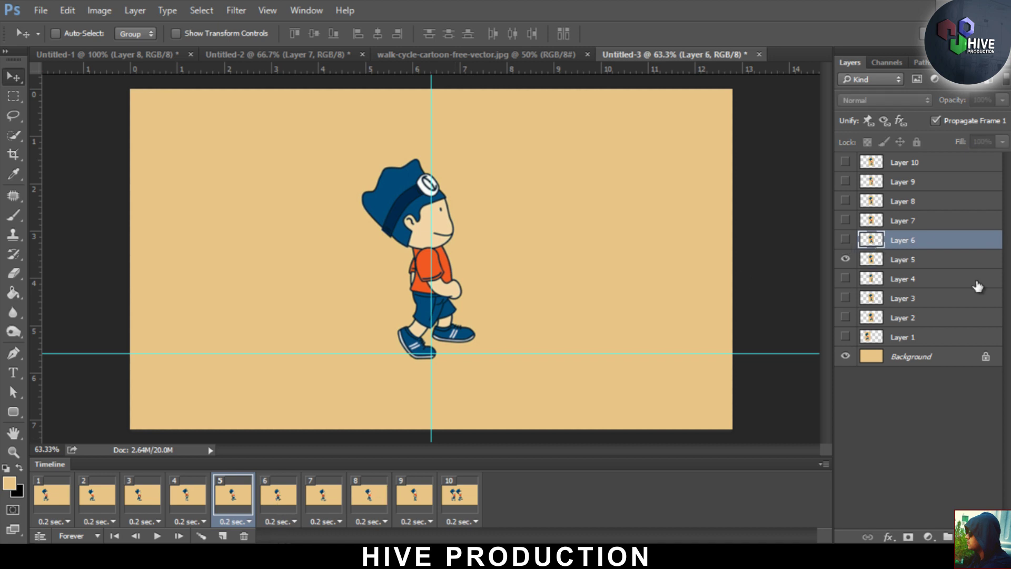
{"action": "left_click", "coordinate": [279, 494]}
{"action": "left_click_drag", "start_coordinate": [435, 287], "coordinate": [543, 295]}
Step: Shift frame 9's boy about 200 px right and frame 10's about 3.15 in right, then play
{"action": "left_click", "coordinate": [329, 495]}
{"action": "left_click", "coordinate": [368, 495]}
{"action": "left_click", "coordinate": [895, 201]}
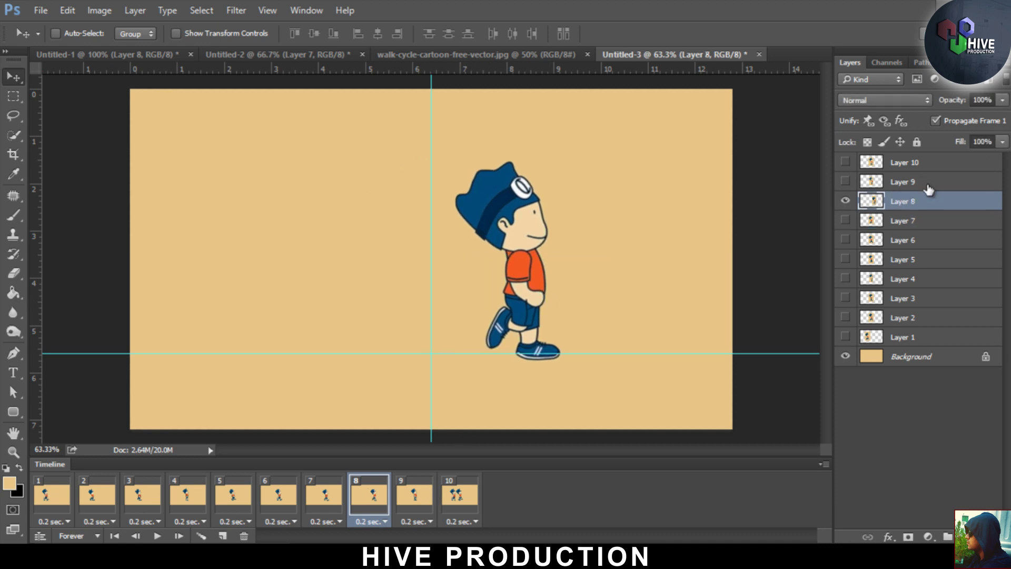
{"action": "left_click", "coordinate": [927, 181]}
{"action": "left_click", "coordinate": [415, 495]}
{"action": "left_click_drag", "start_coordinate": [447, 301], "coordinate": [553, 297]}
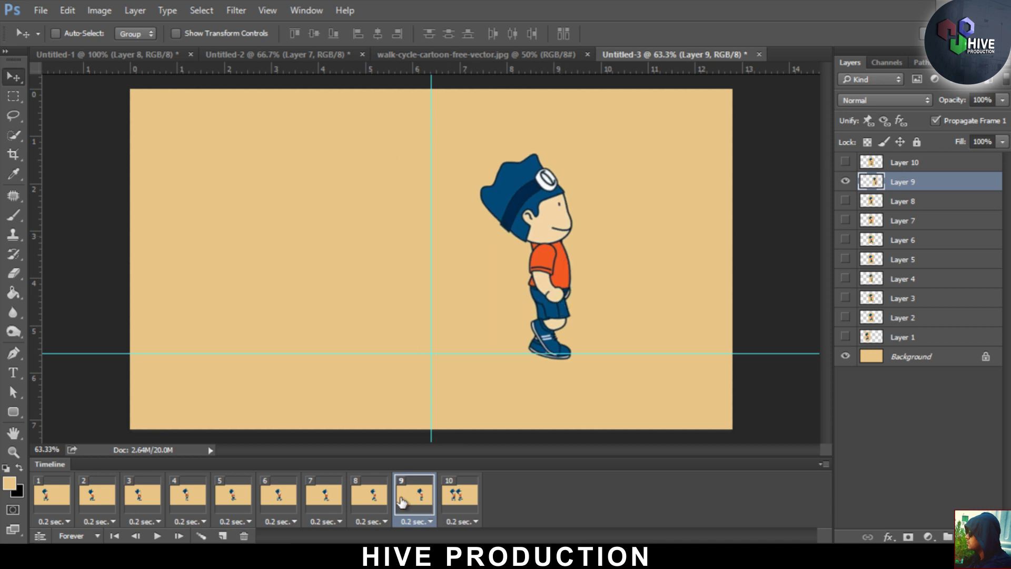
{"action": "left_click", "coordinate": [442, 507]}
{"action": "left_click", "coordinate": [910, 164]}
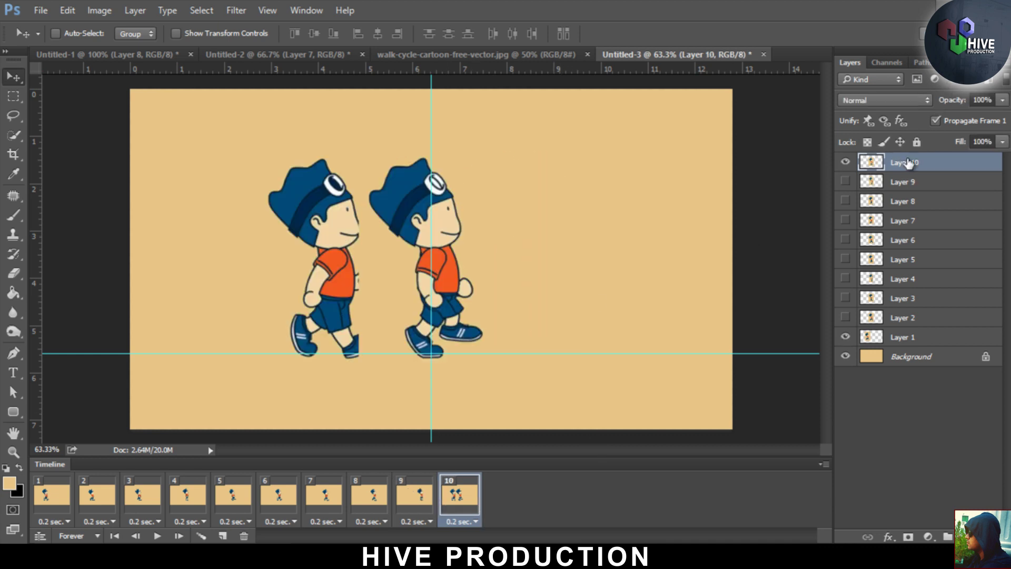
{"action": "left_click", "coordinate": [845, 337]}
{"action": "left_click_drag", "start_coordinate": [447, 305], "coordinate": [595, 305]}
{"action": "left_click", "coordinate": [157, 536]}
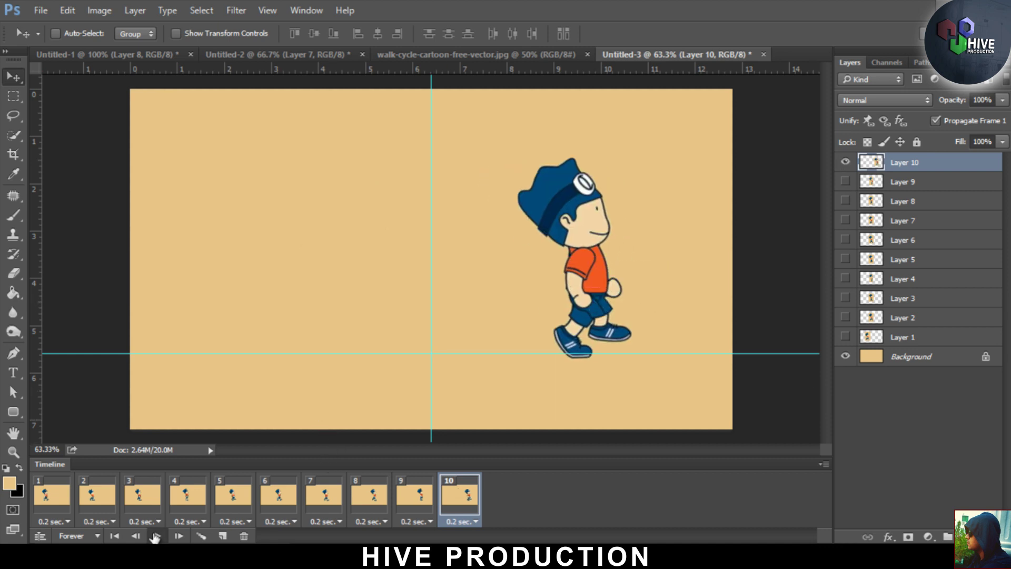